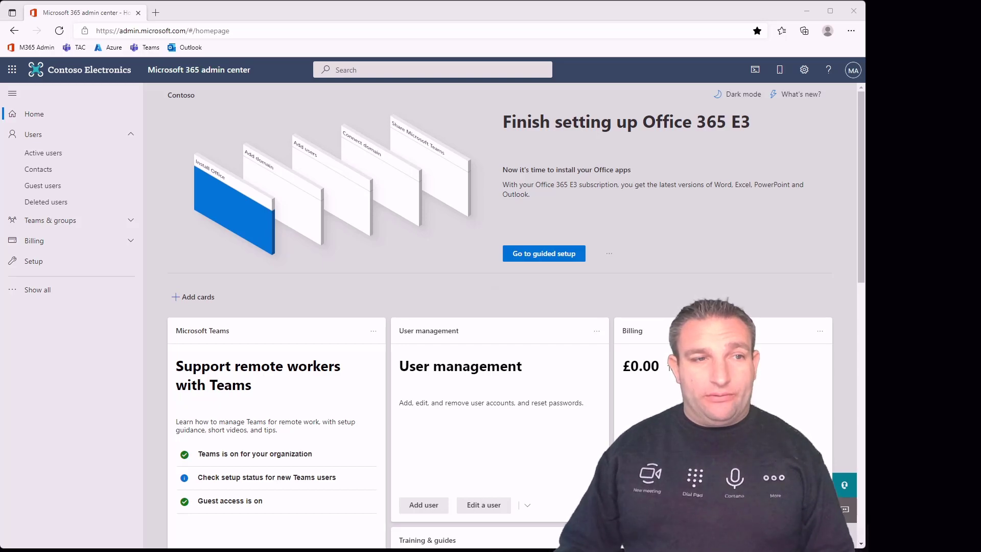
Go to Resources > Rooms & equipment and start adding a new resource
click(127, 223)
click(93, 312)
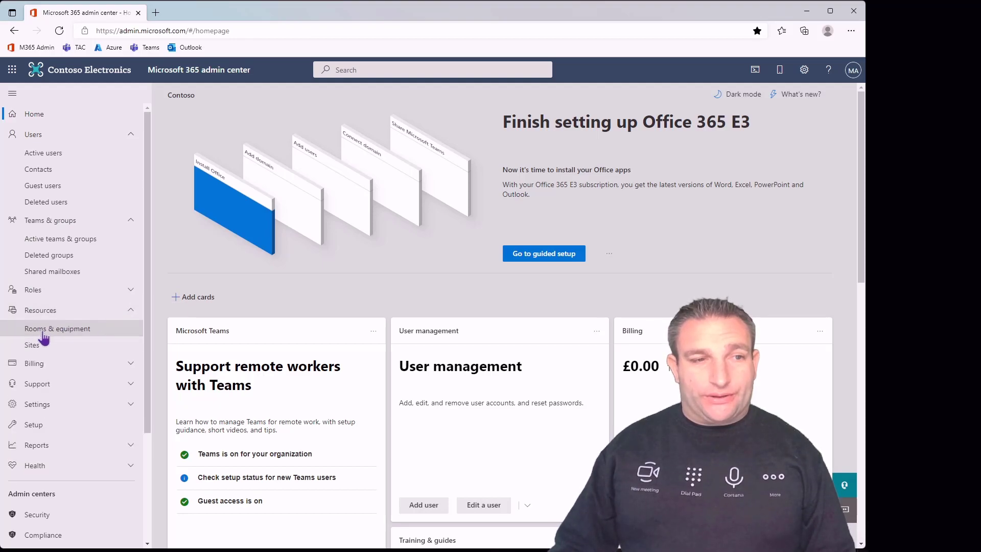
click(60, 334)
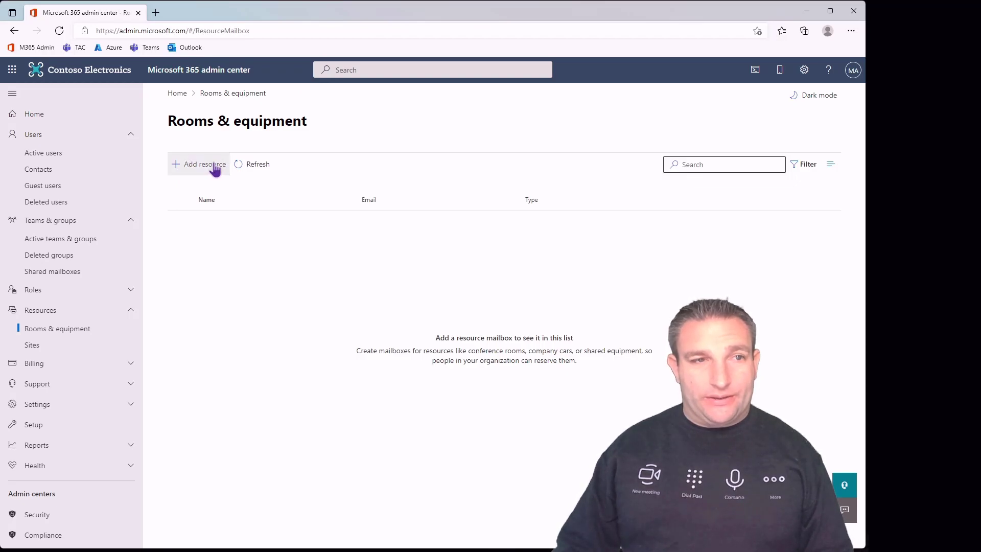
click(216, 169)
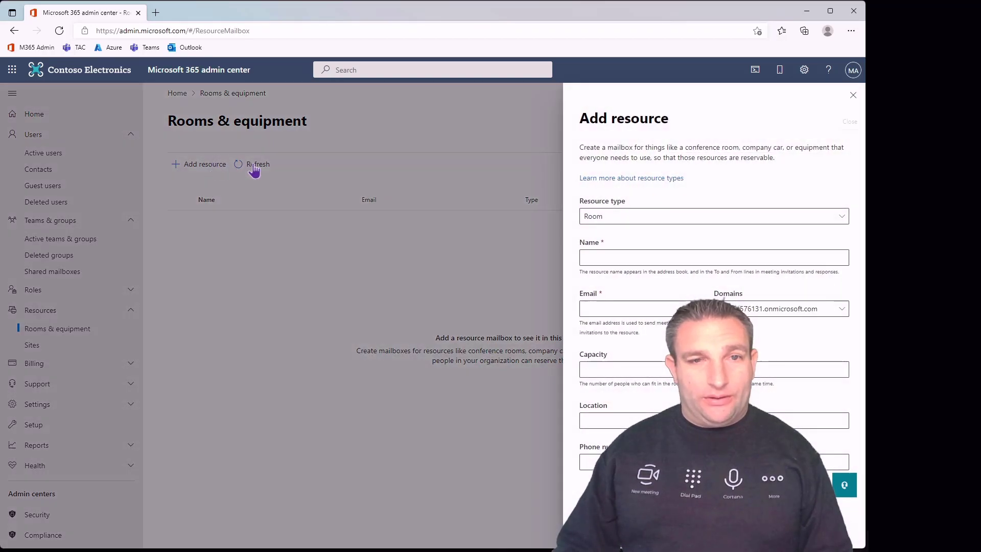
Create the room resource 'bananas' with email alias bananas and capacity 6
click(630, 256)
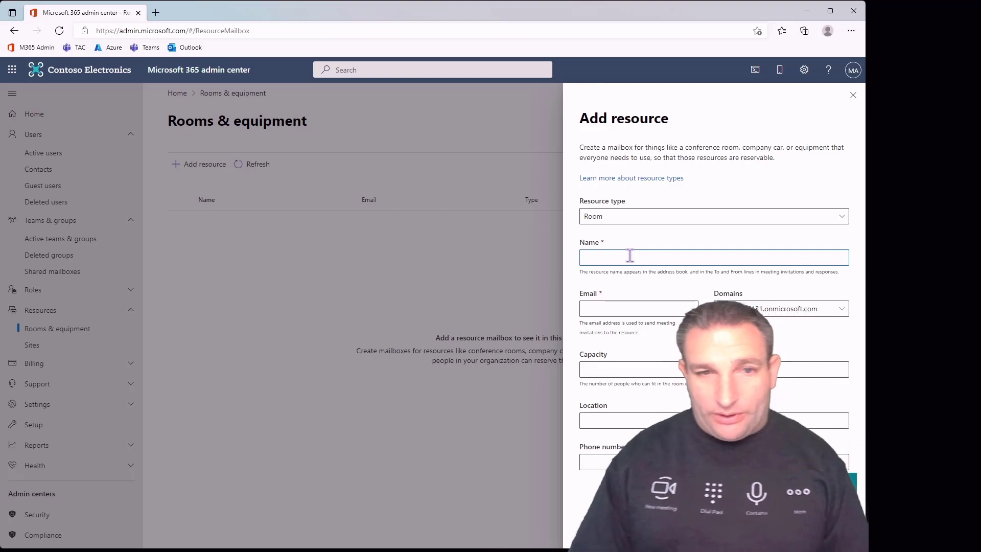
text(bananas)
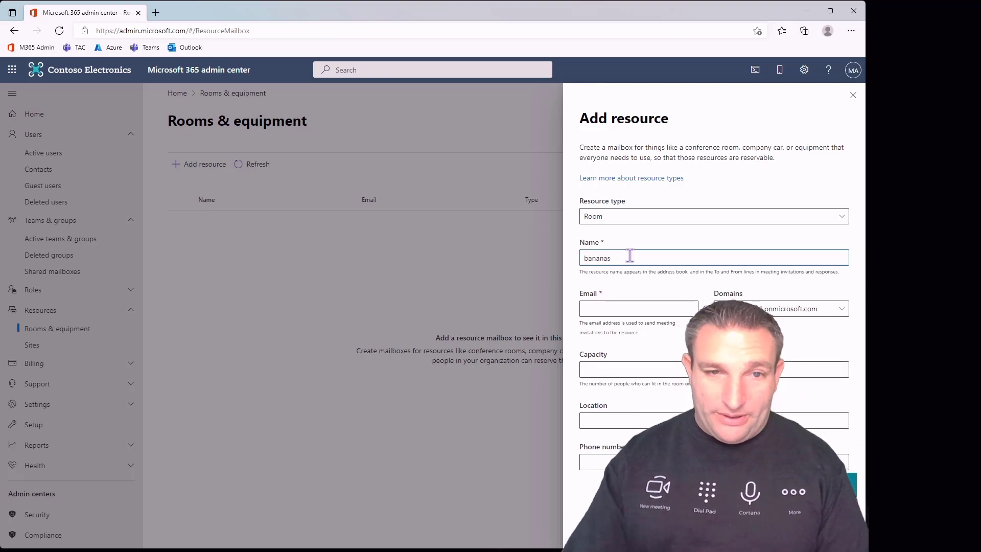
key(Tab)
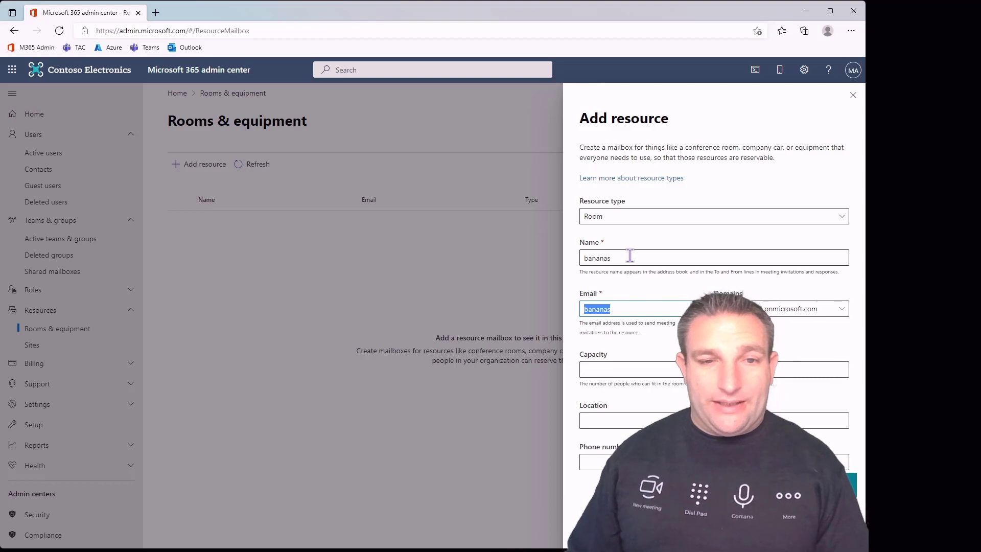
key(Tab)
key(Tab)
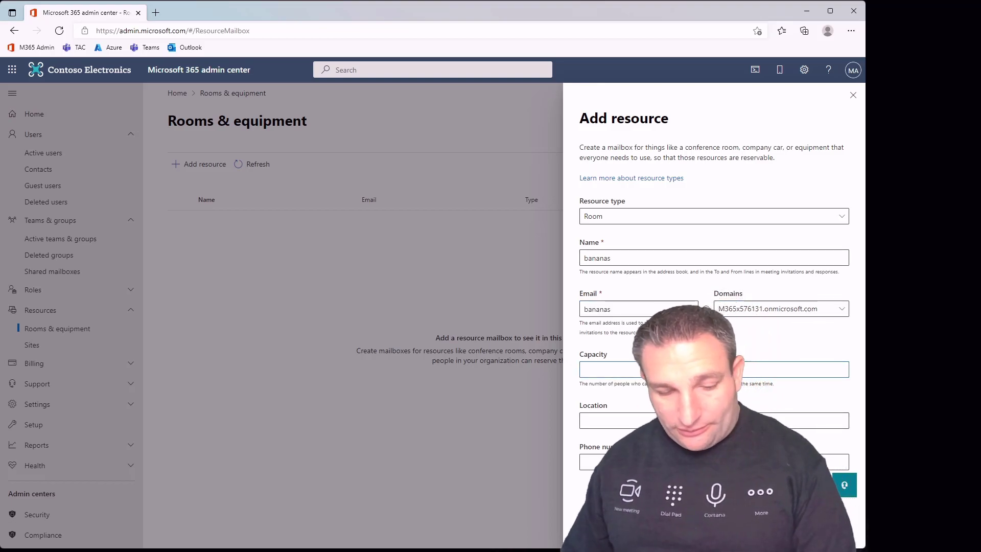
text(6)
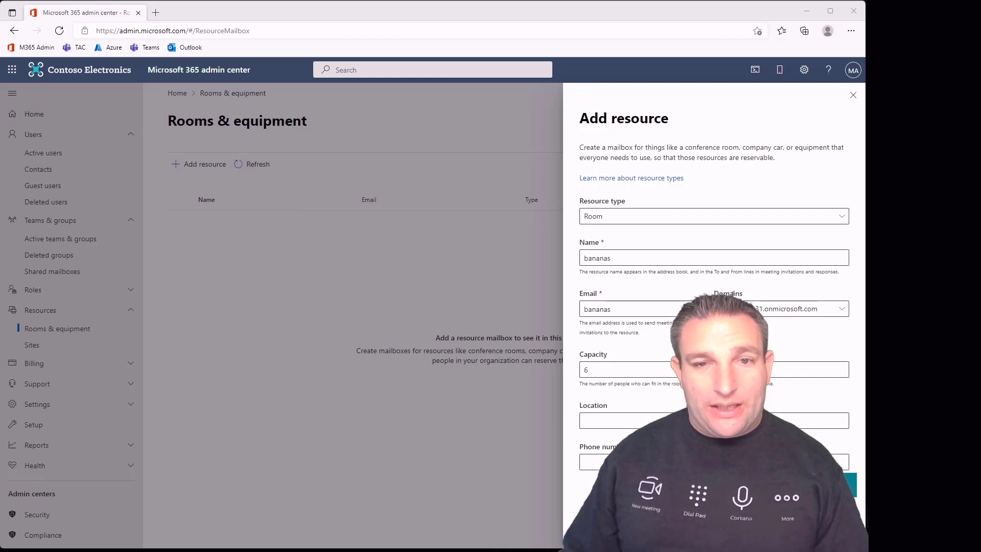
click(651, 341)
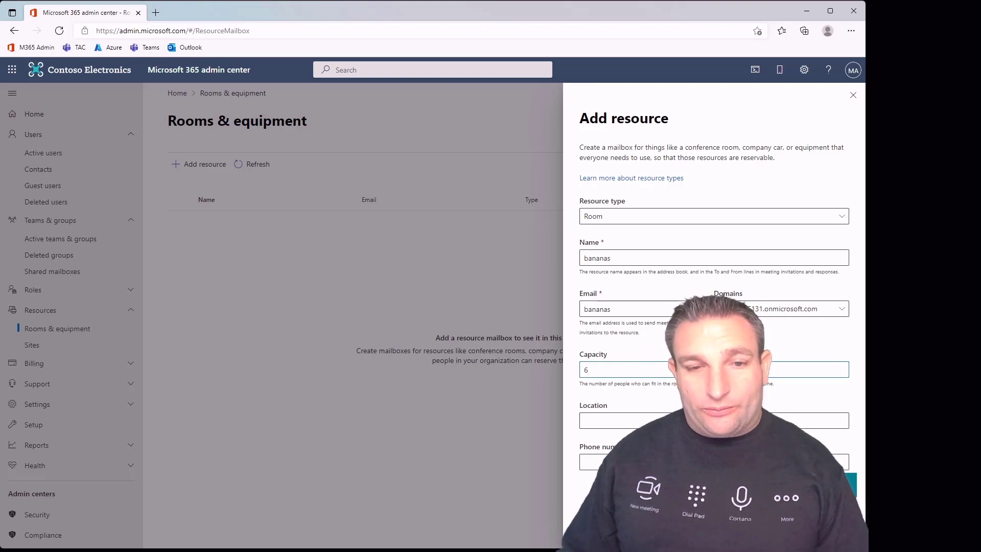
key(Return)
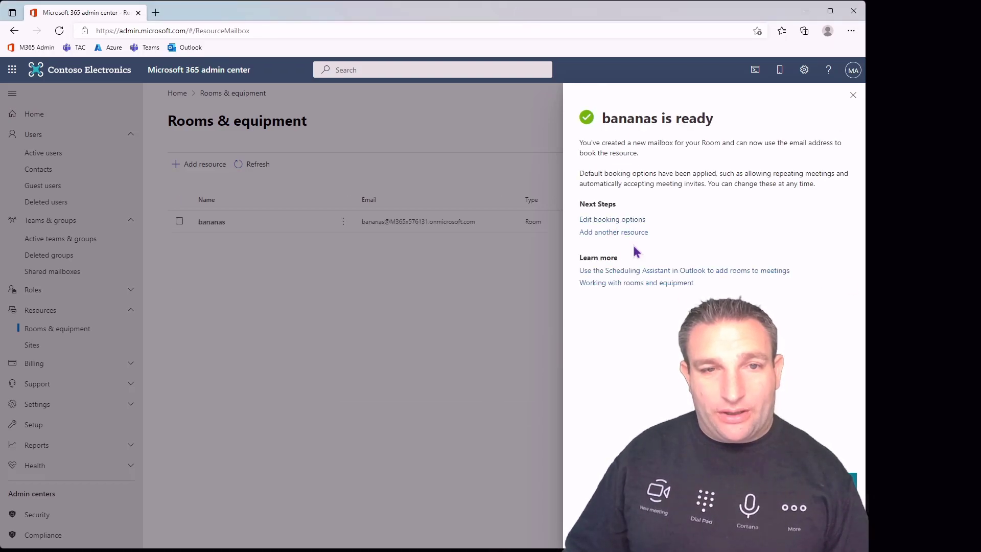
Change the bananas room's booking window from 180 to 365 days, save, and close the panel
click(621, 221)
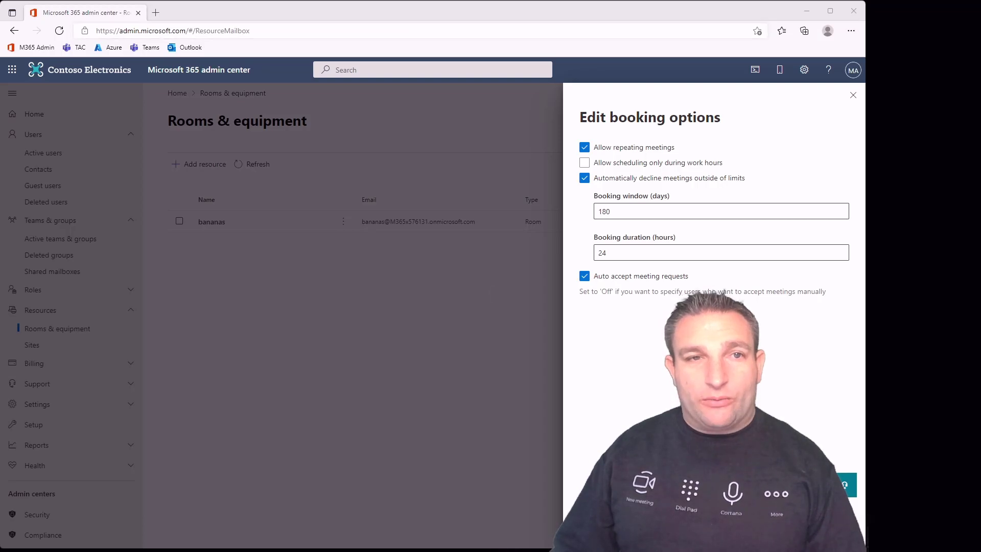
double_click(615, 211)
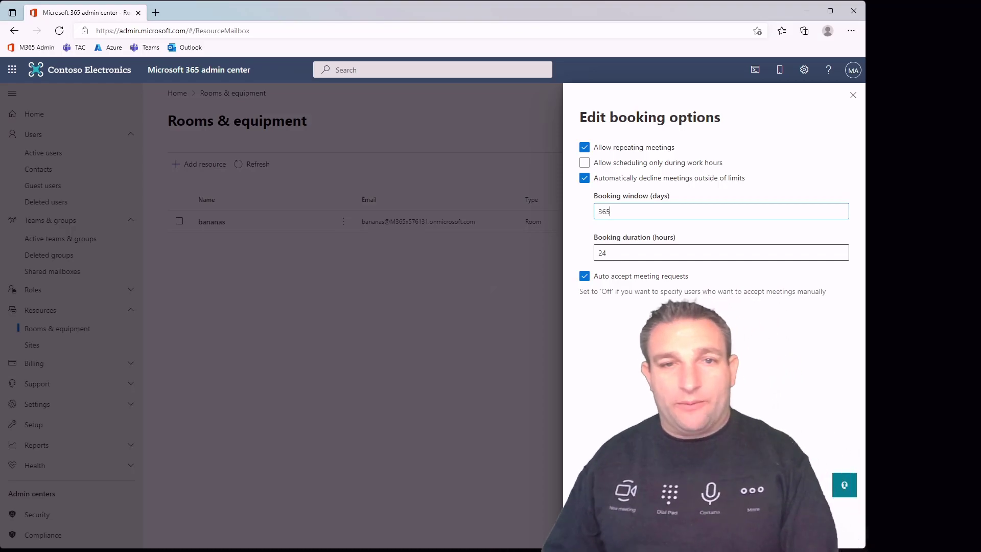
key(Return)
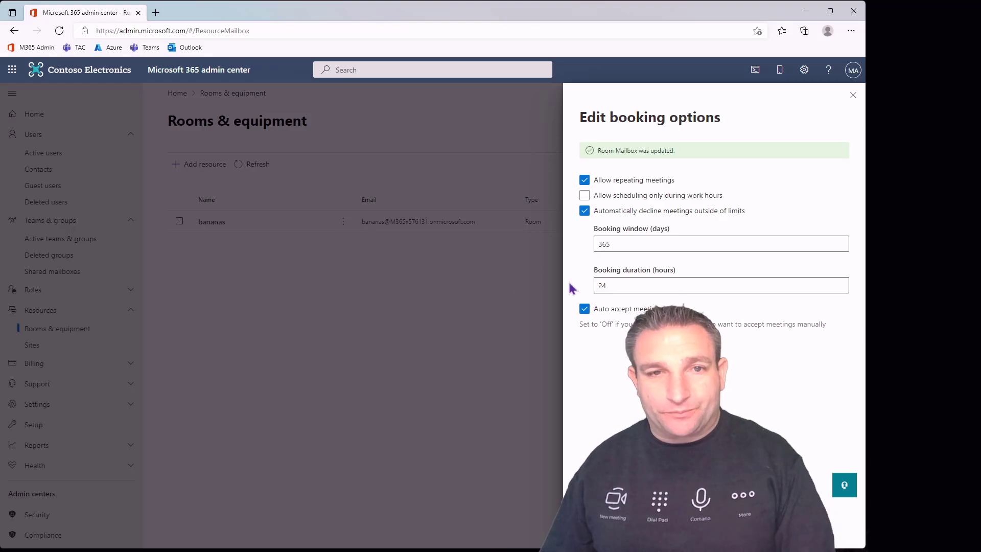
click(852, 96)
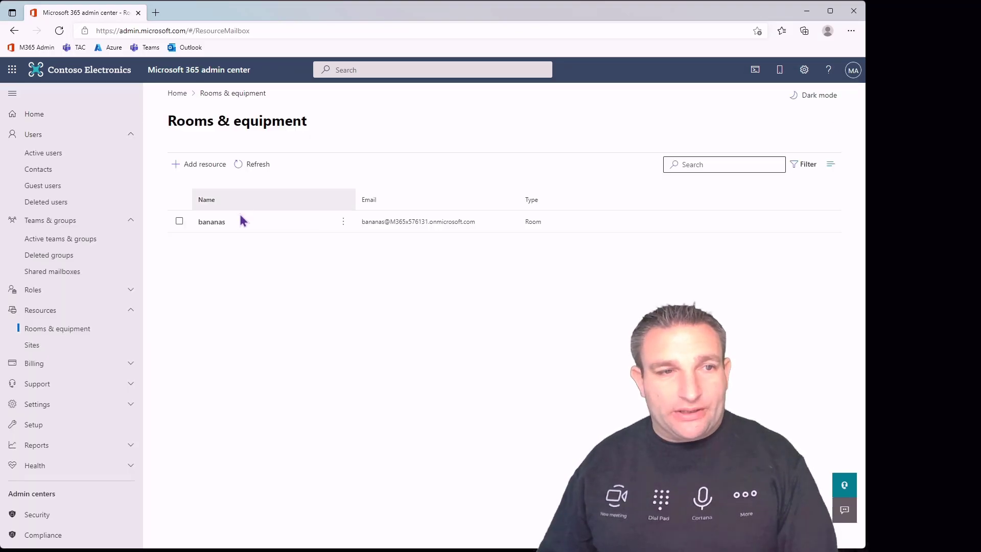
Reset the bananas password without forcing a change at sign-in, then open an InPrivate window
click(46, 155)
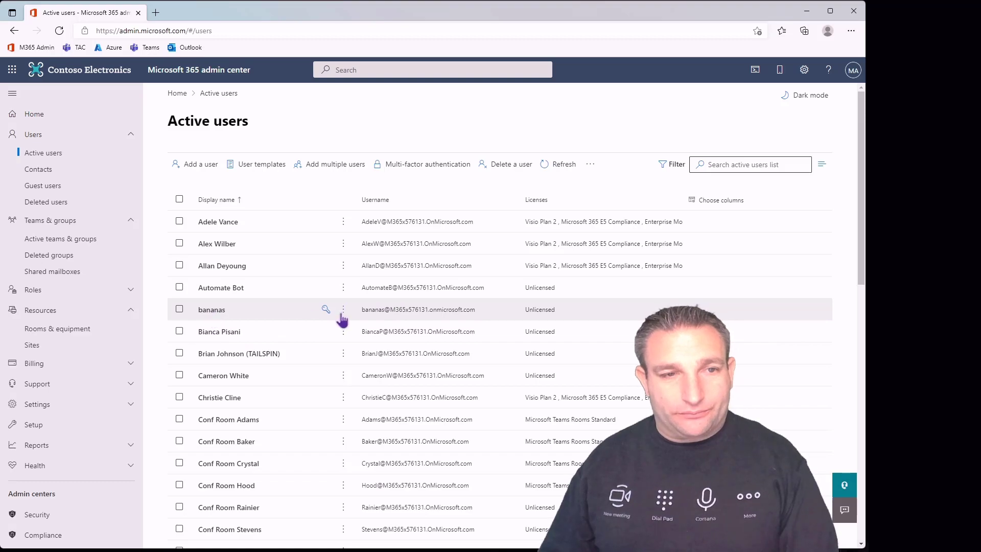
click(326, 309)
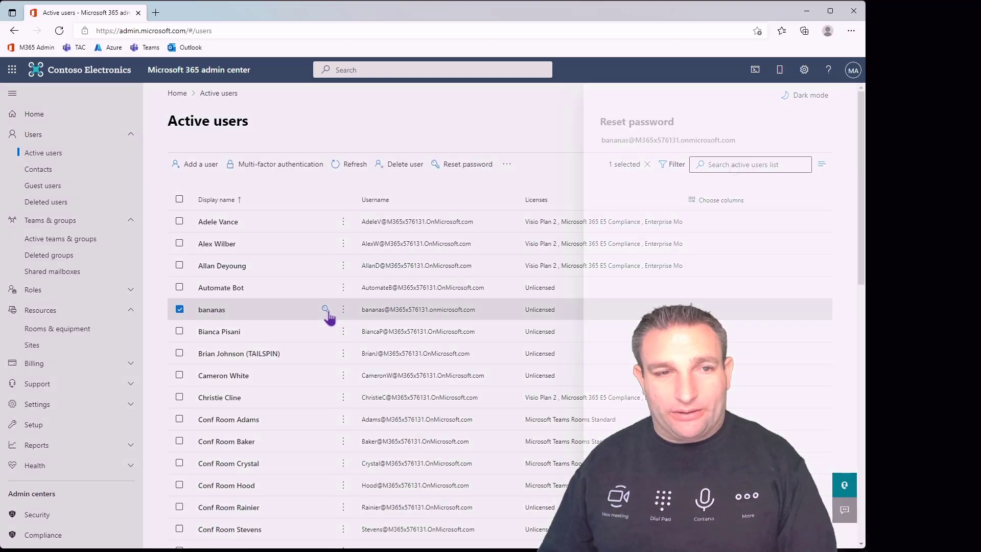
click(604, 193)
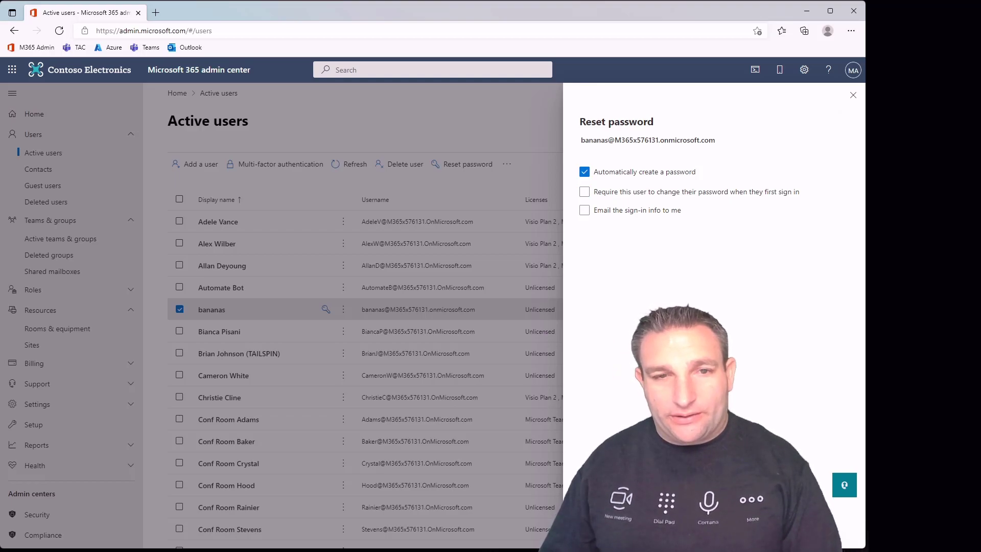
click(605, 532)
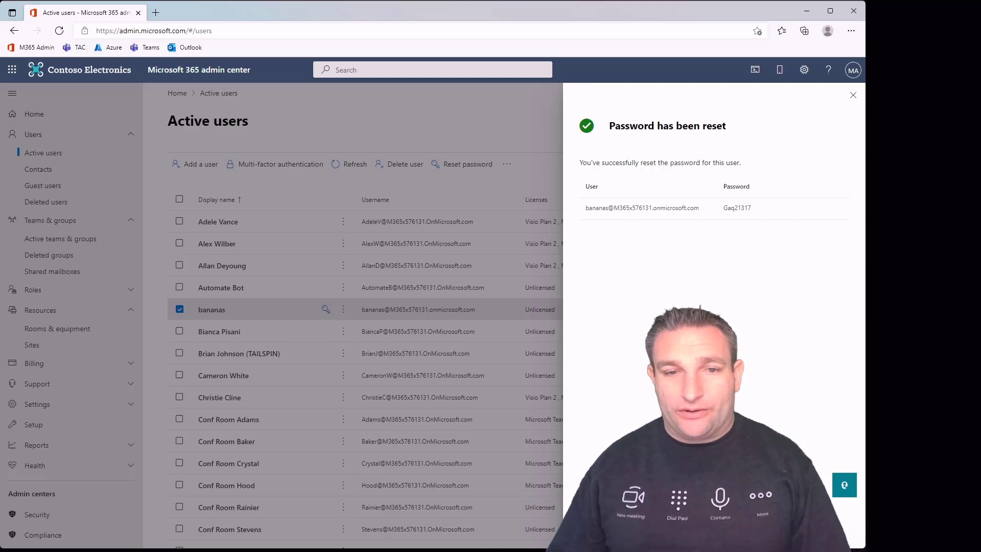
key(Escape)
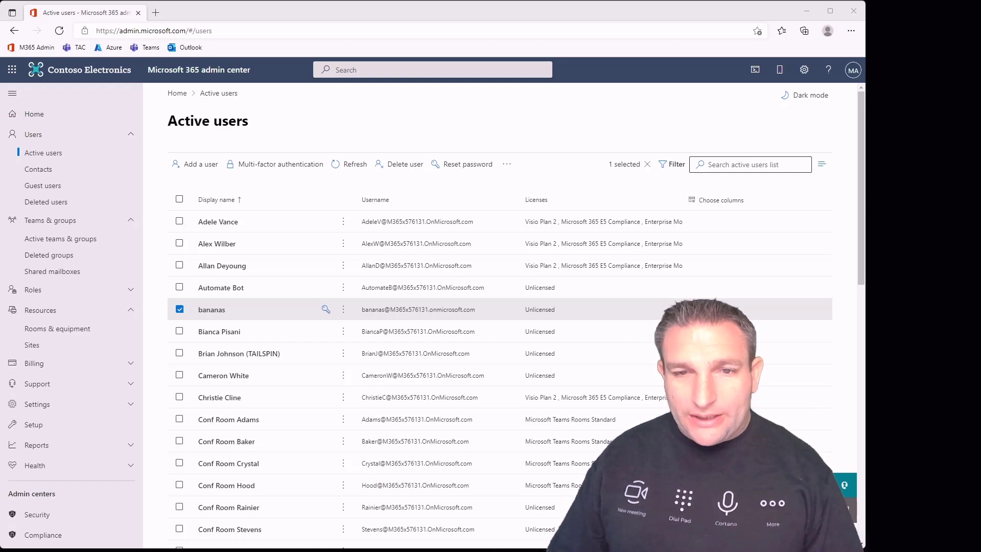
key(ctrl+shift+n)
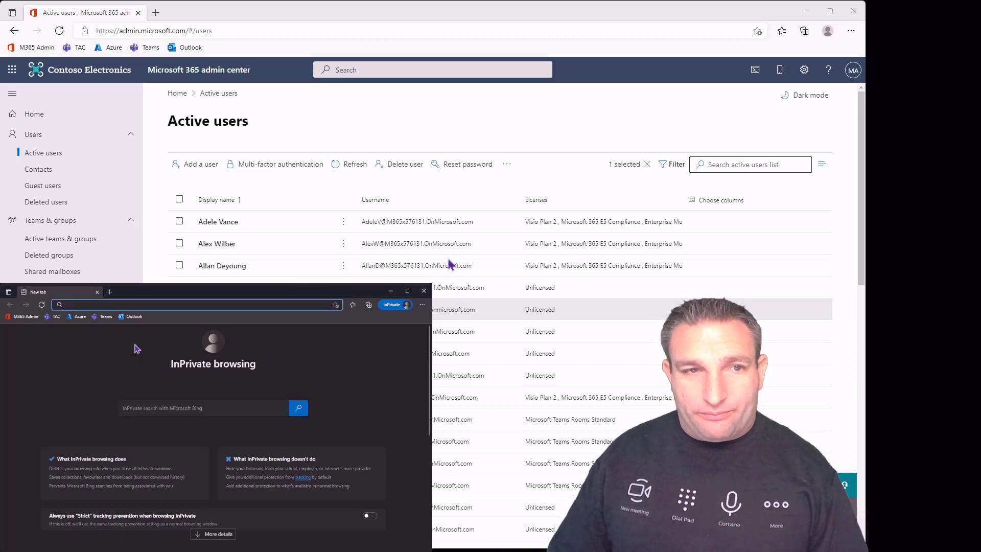
Sign in to Outlook on the web as the bananas room account and stay signed in
text(outl)
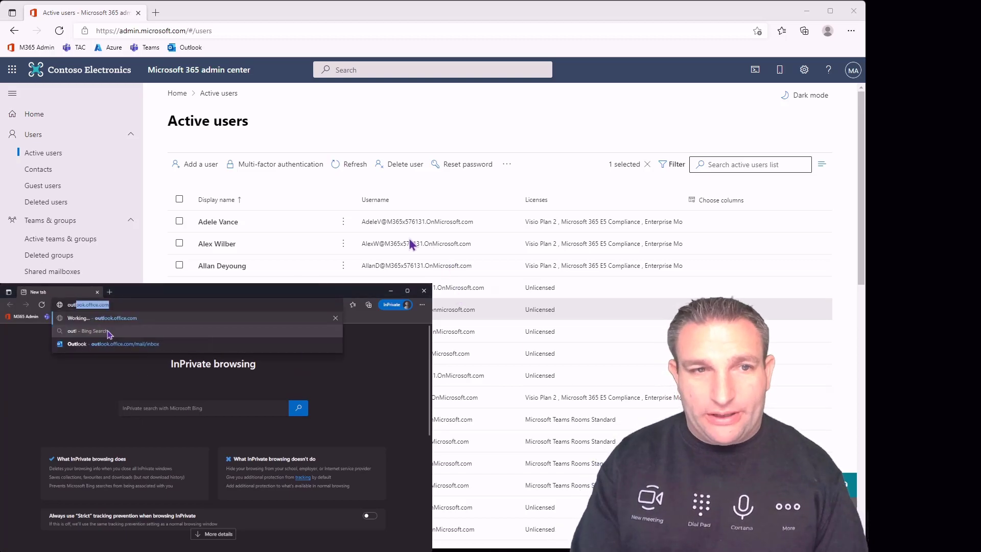
key(Return)
key(ctrl+v)
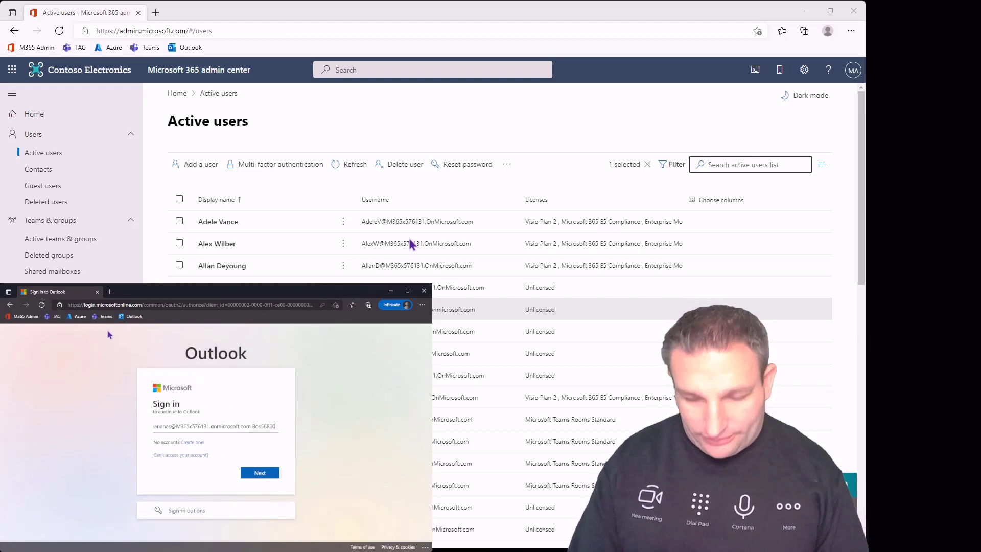
key(ctrl+shift+Left)
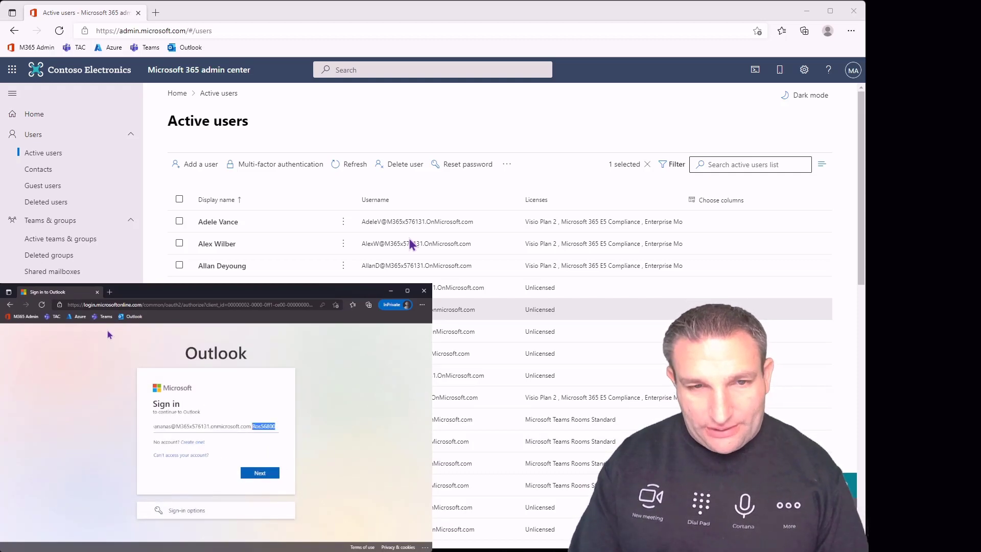
key(BackSpace)
key(Return)
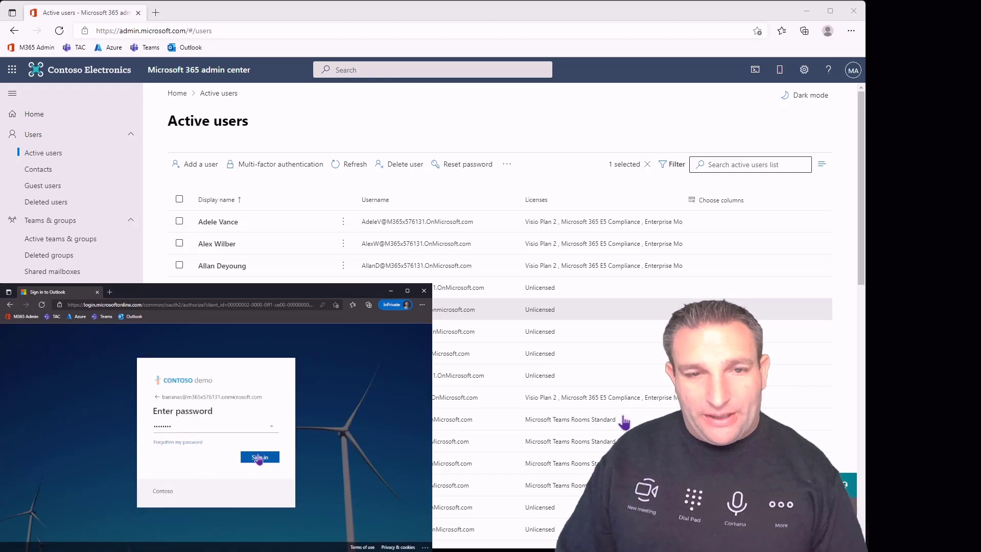
click(259, 458)
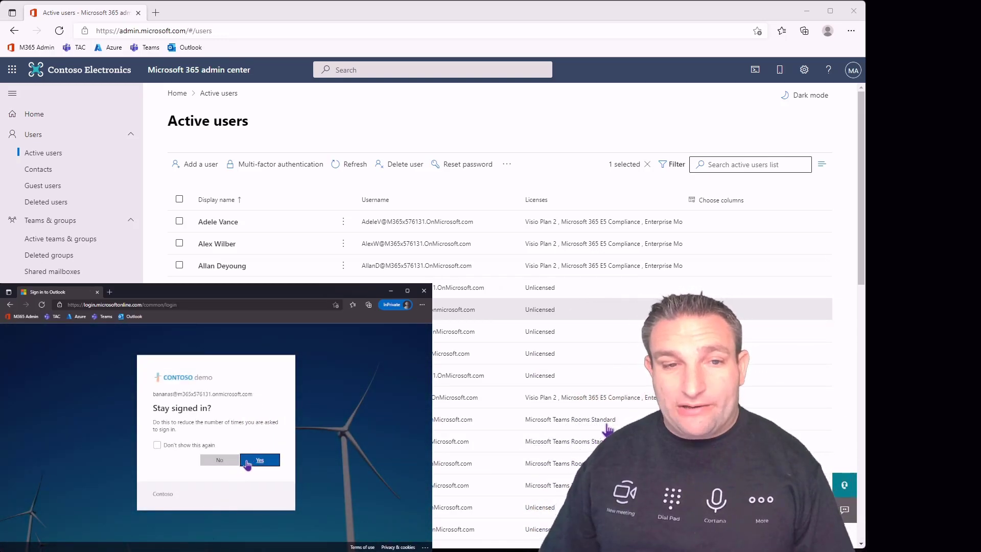
click(247, 461)
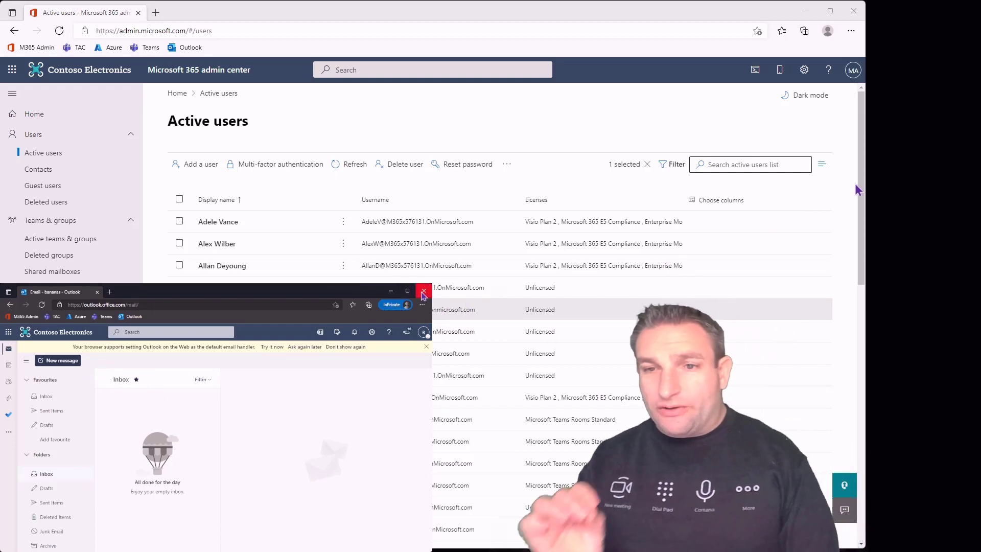
Open Teams as bananas and reload it after deleting the errorCode tail from the URL
click(106, 316)
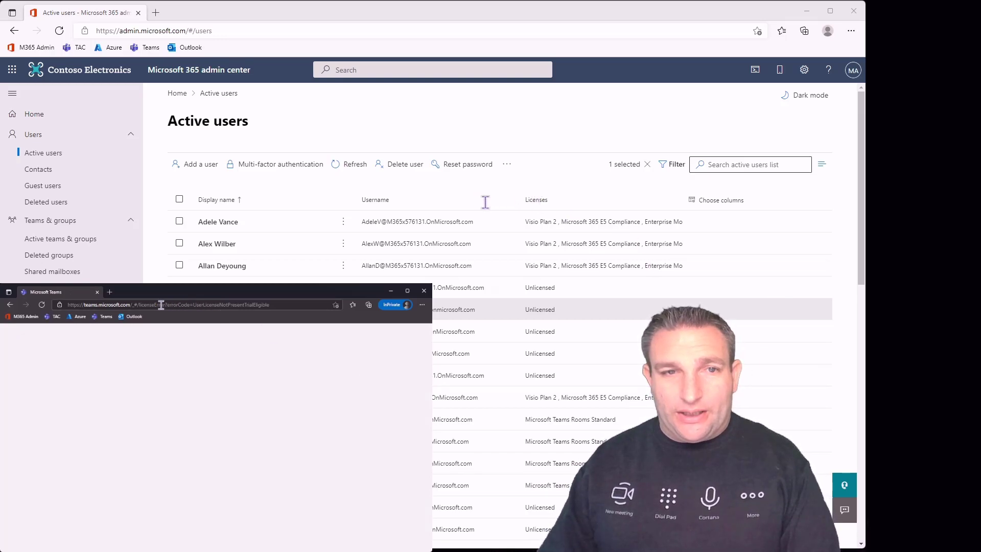
drag(157, 305, 293, 305)
key(BackSpace)
key(Return)
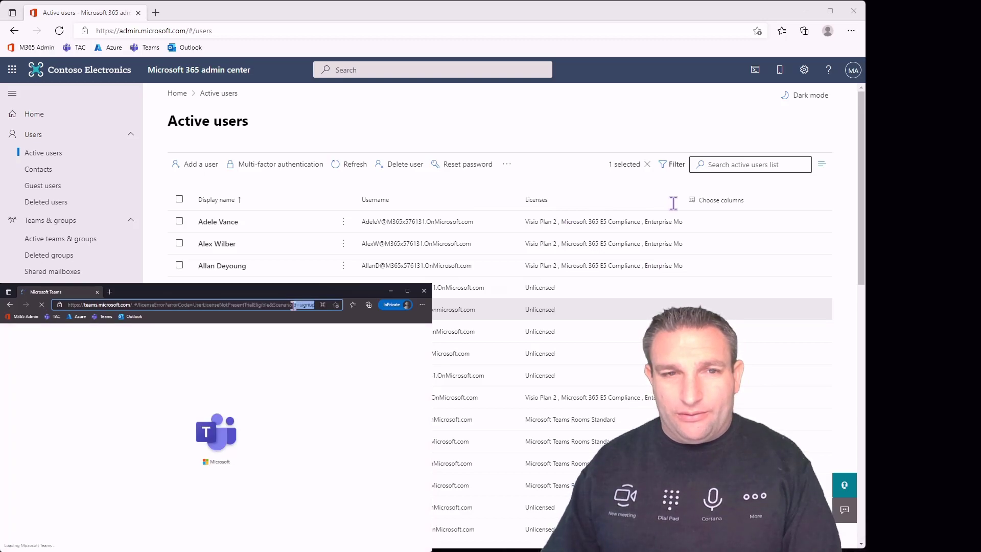
click(278, 305)
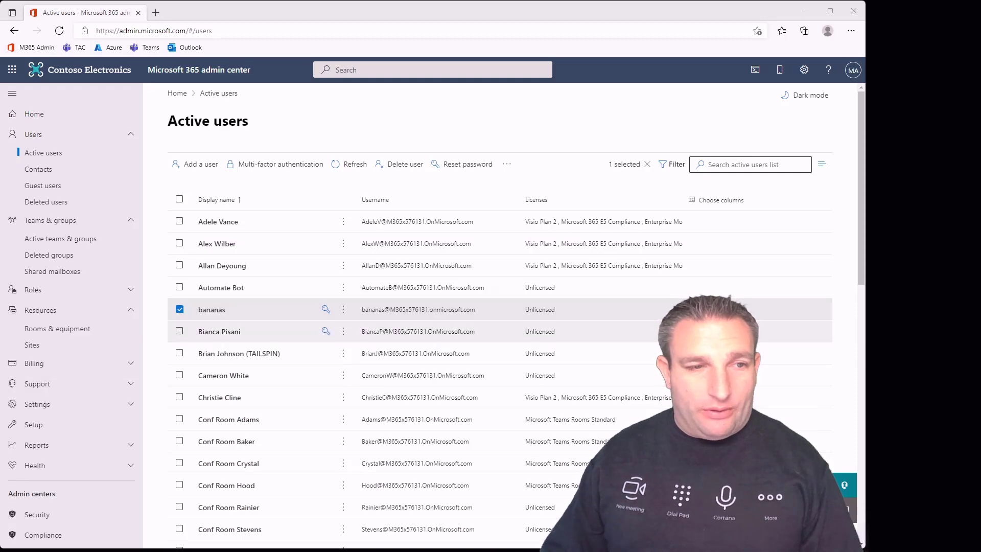
Review the bananas account's licenses, confirming Microsoft Teams Exploratory is assigned, then close details
click(219, 312)
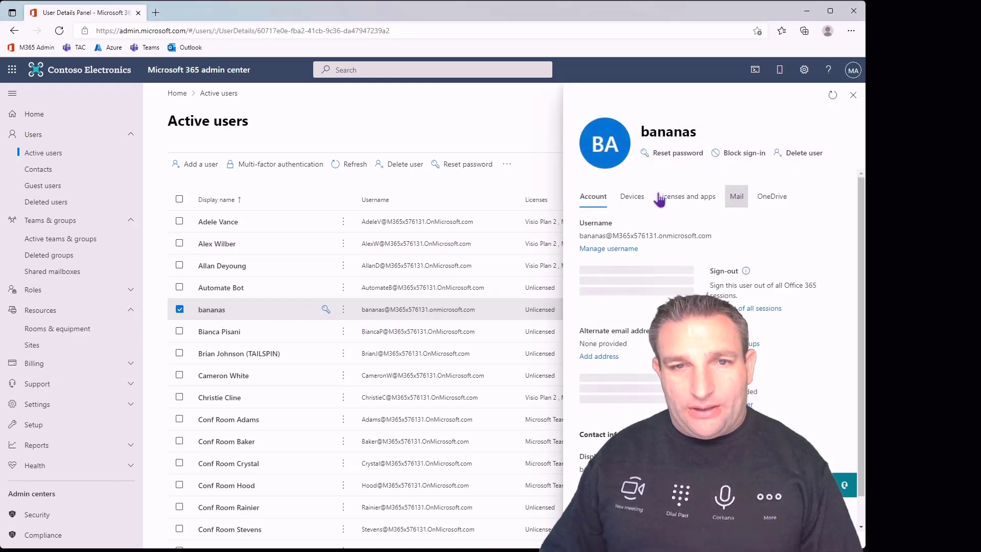
click(660, 199)
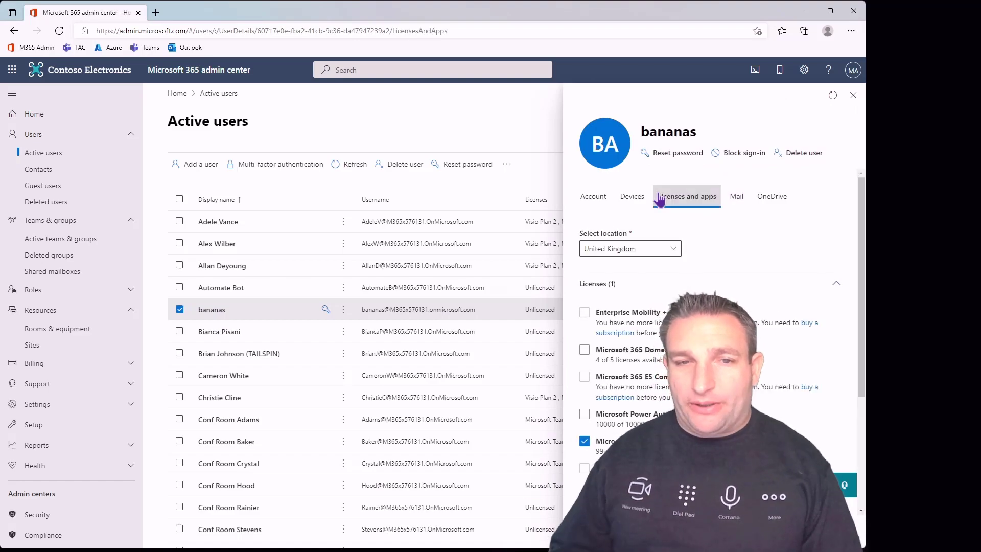
scroll(664, 396, down, 1)
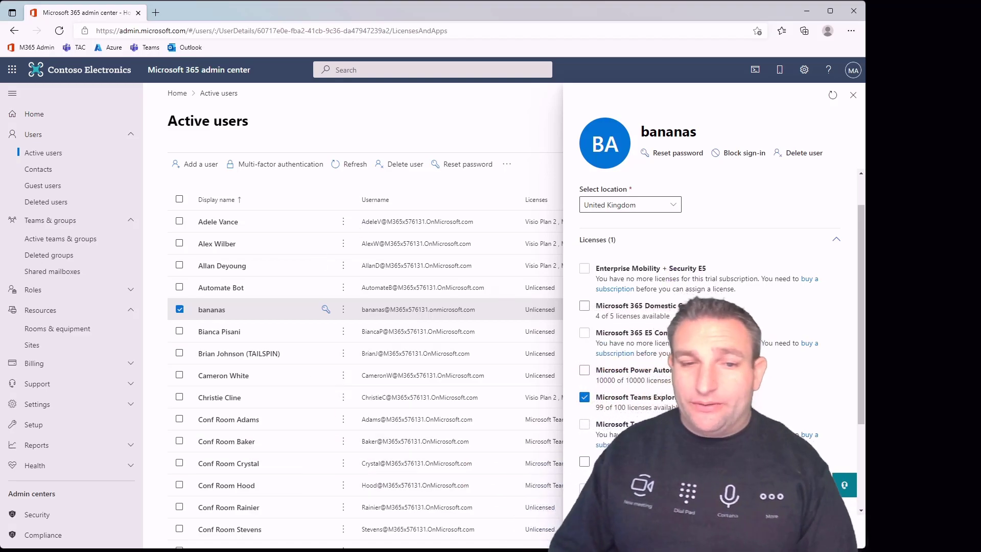
scroll(671, 274, down, 3)
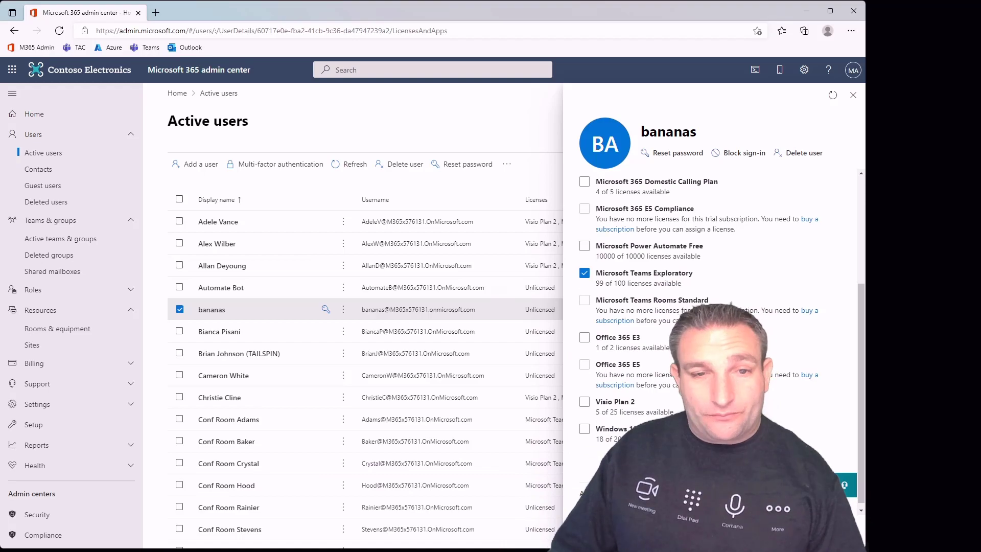
scroll(620, 389, up, 2)
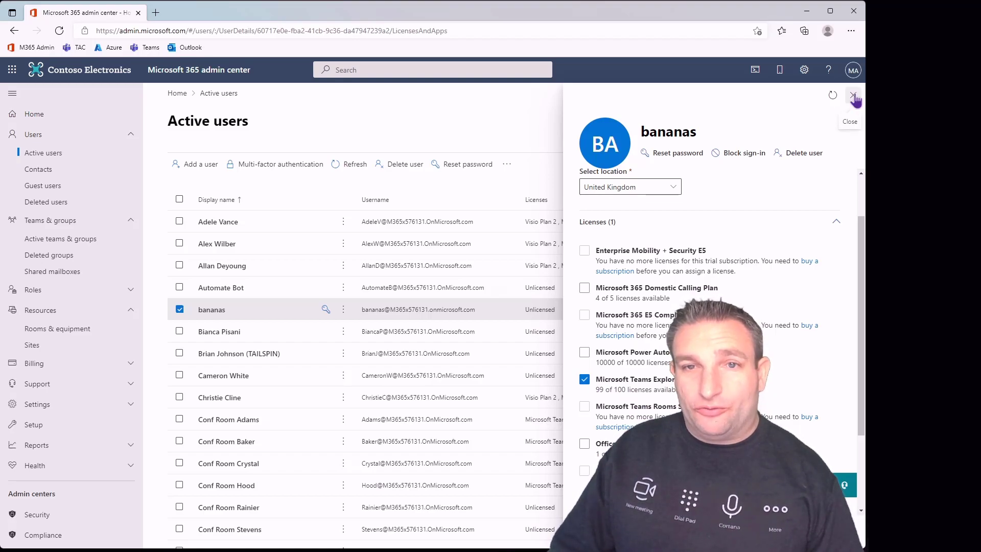
click(854, 96)
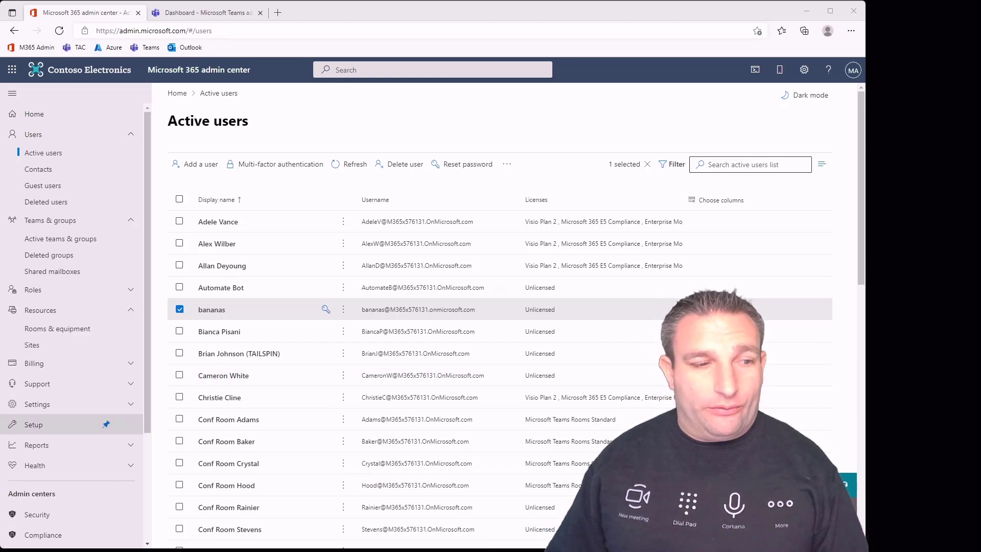
Scroll the navigation down to Admin centers and launch the Exchange admin center
scroll(76, 429, down, 3)
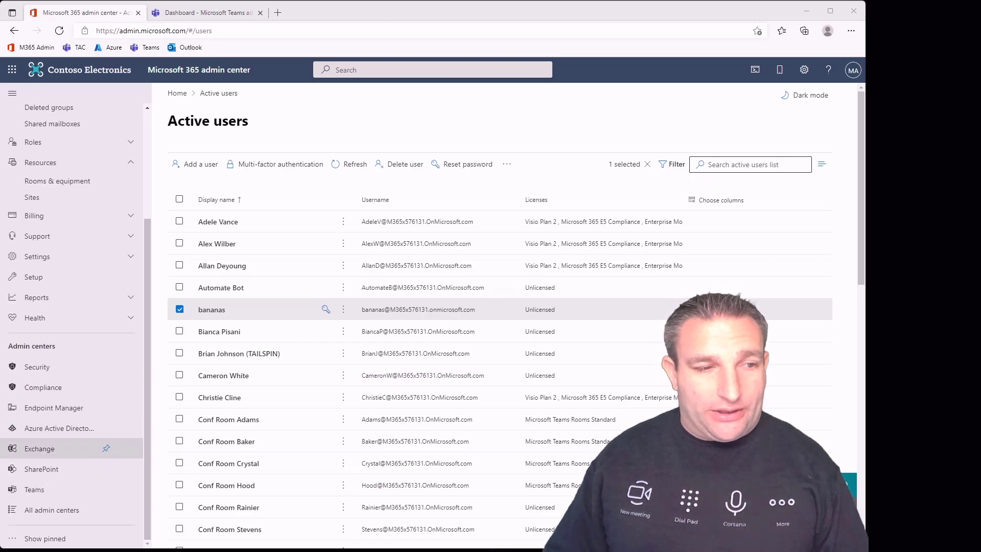
click(50, 448)
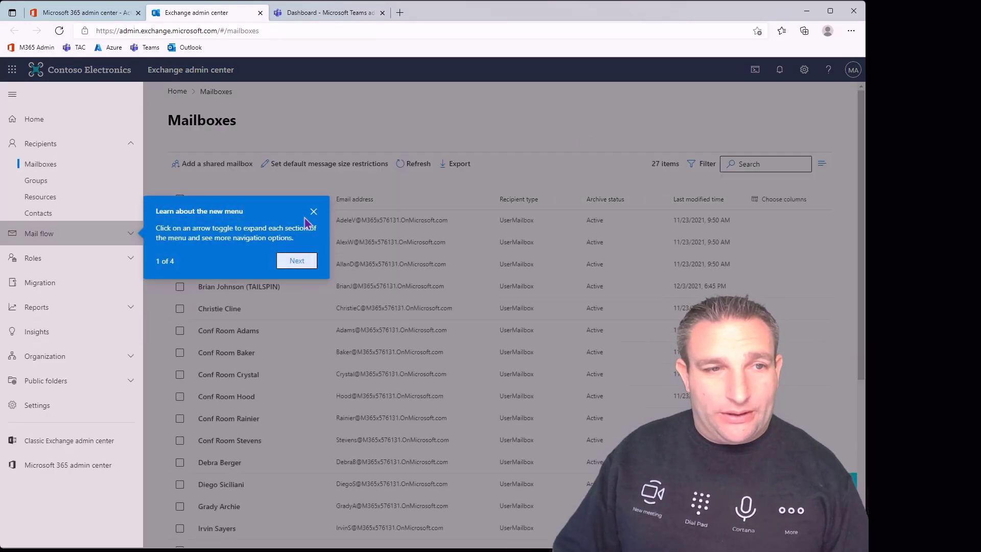
Dismiss the new-menu tour, then try Cloud Shell in PowerShell and Bash, closing the no-subscription notice
click(314, 212)
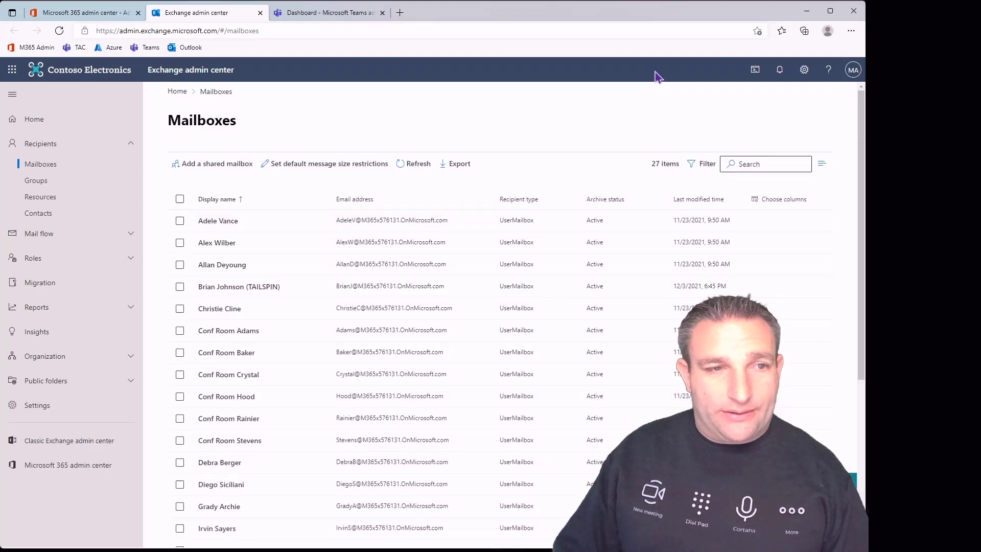
click(755, 71)
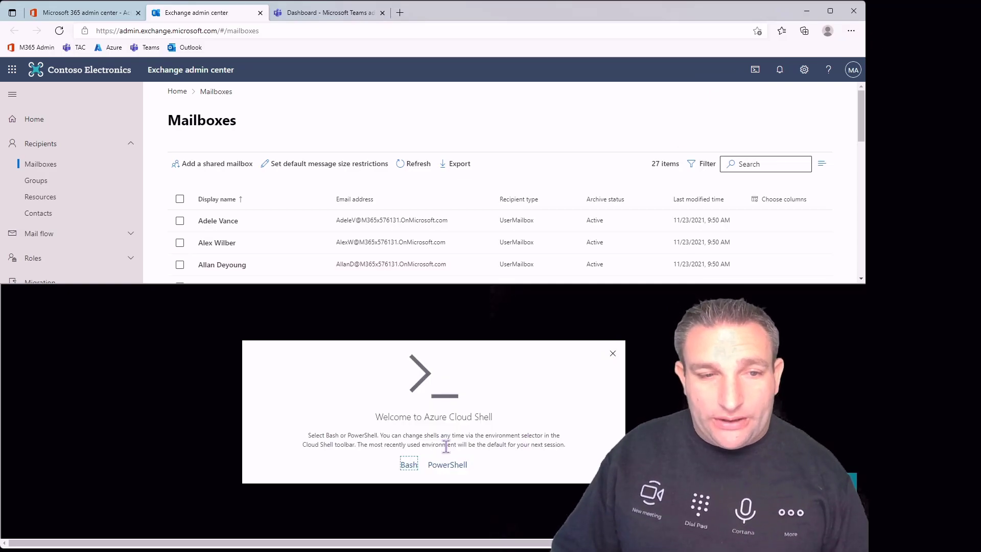
click(454, 465)
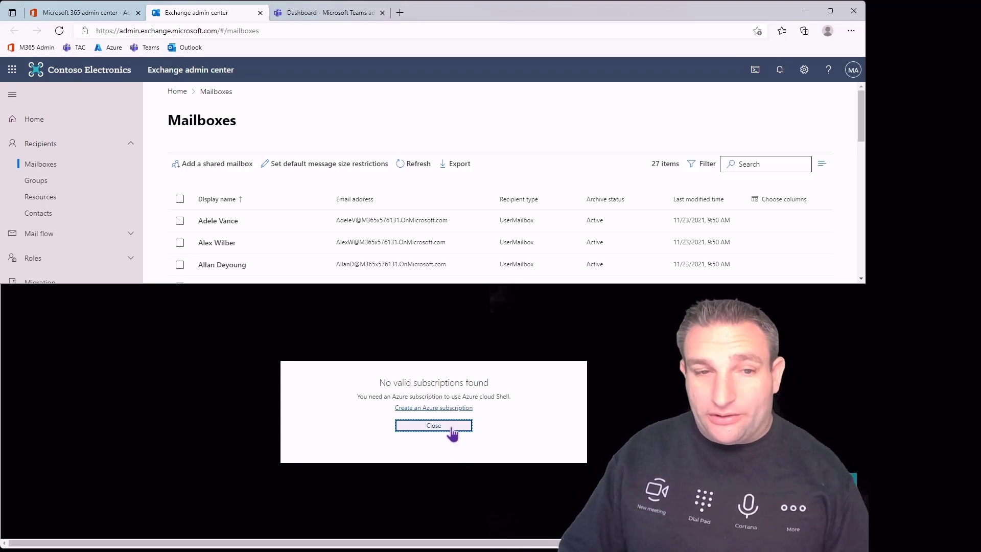
click(452, 433)
click(754, 72)
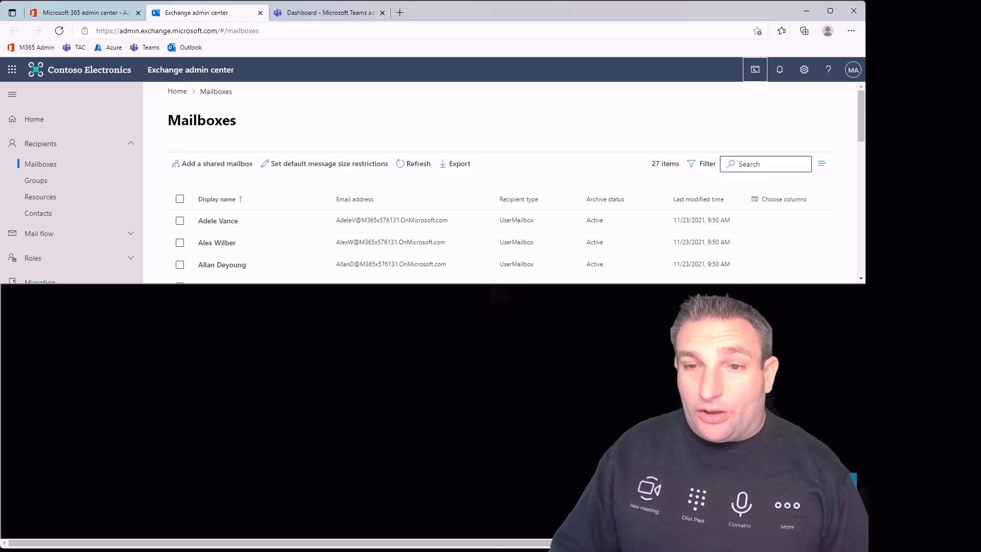
click(409, 464)
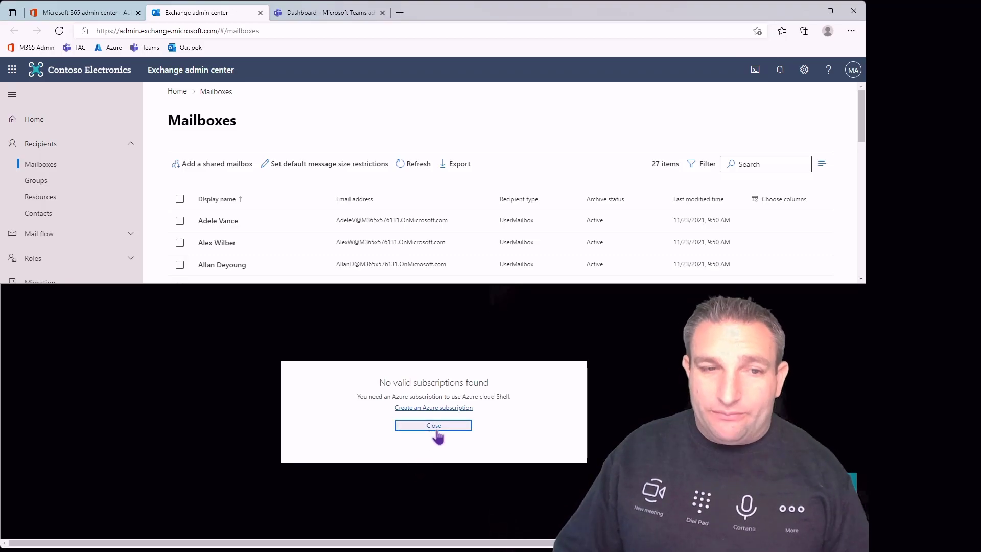
click(438, 429)
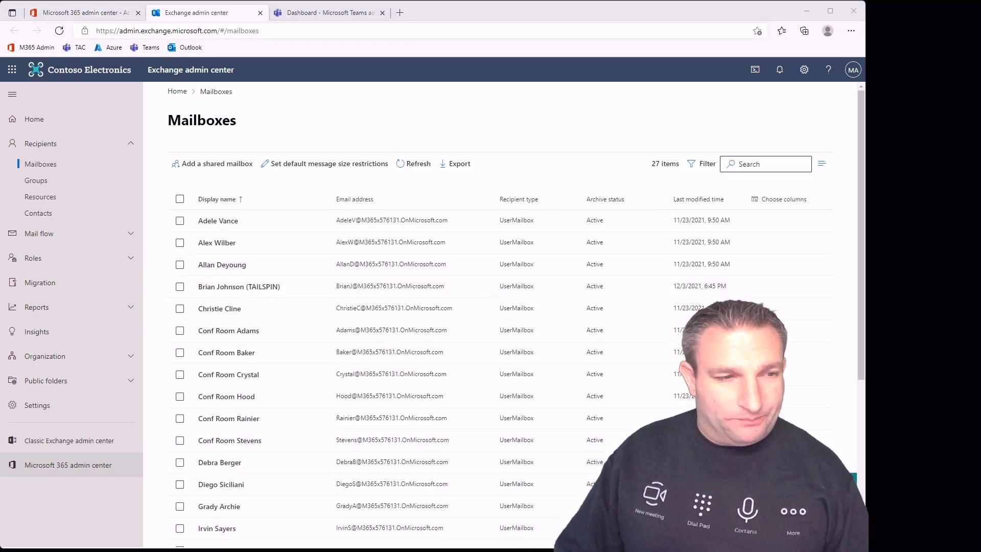
Open the classic Exchange admin center's hybrid page and highlight the Exchange Online PowerShell Module description
click(69, 440)
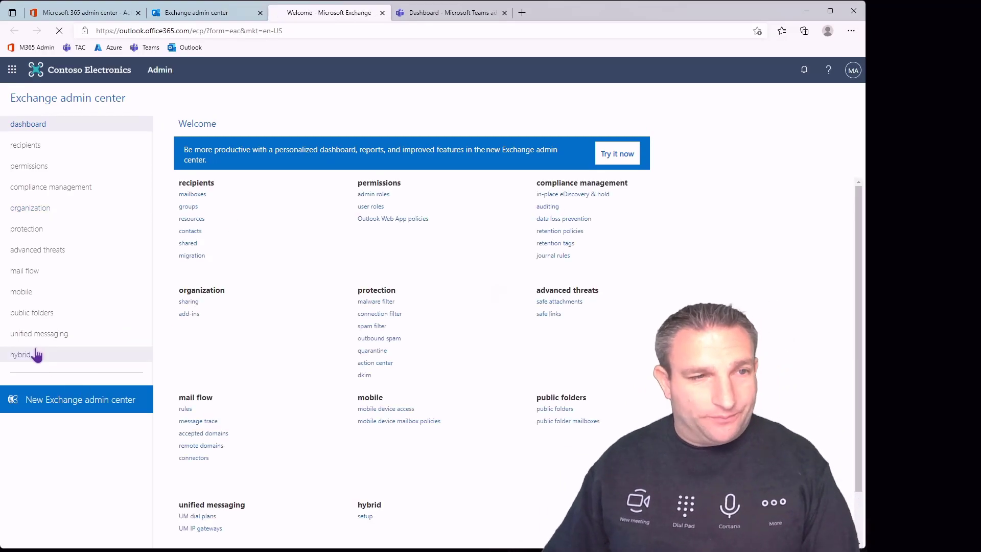
click(39, 358)
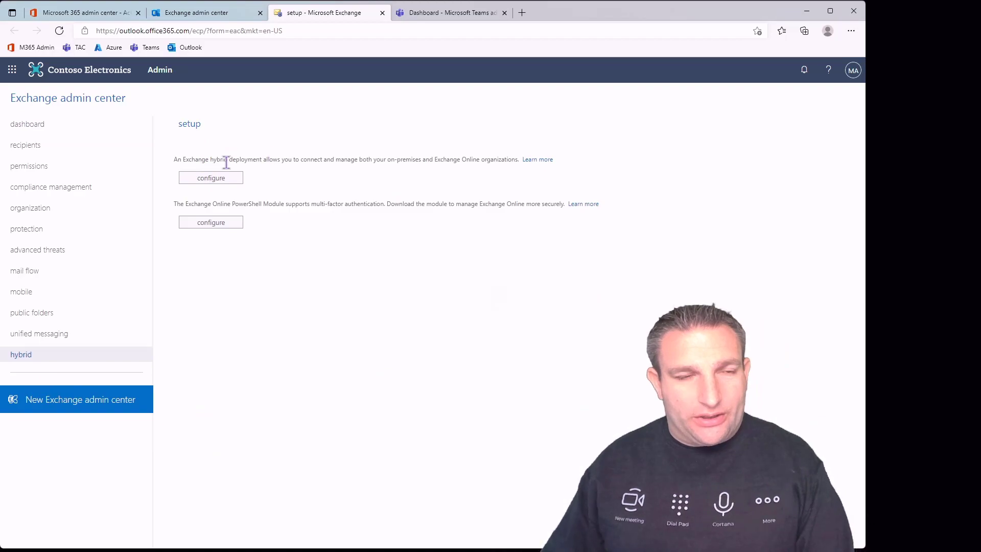
drag(226, 204, 525, 205)
click(496, 211)
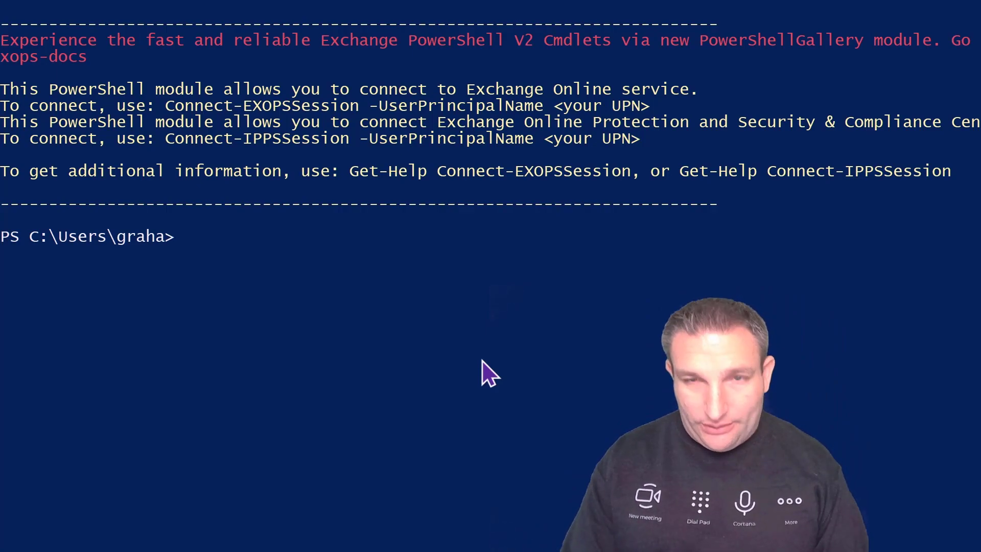
Enter Connect-EXOPSSession -UserPrincipalName with the tenant admin's account name in PowerShell
text(connect-e)
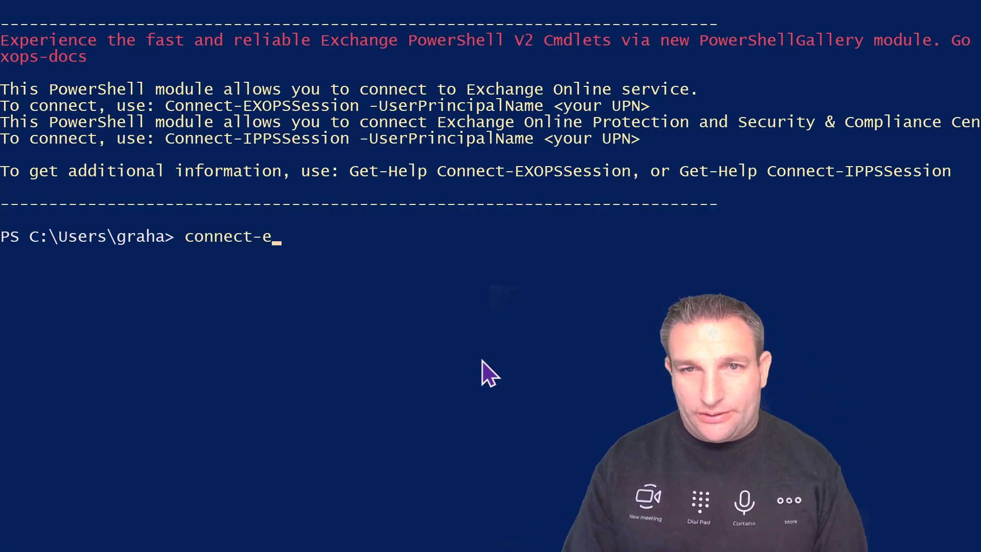
text(x)
key(Tab)
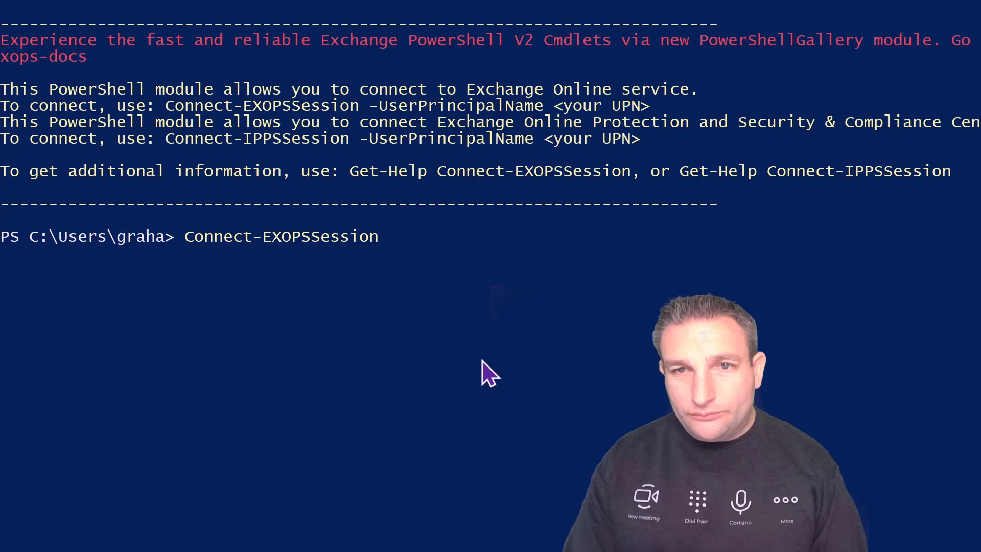
text(-uj)
key(BackSpace)
text(s)
key(Tab)
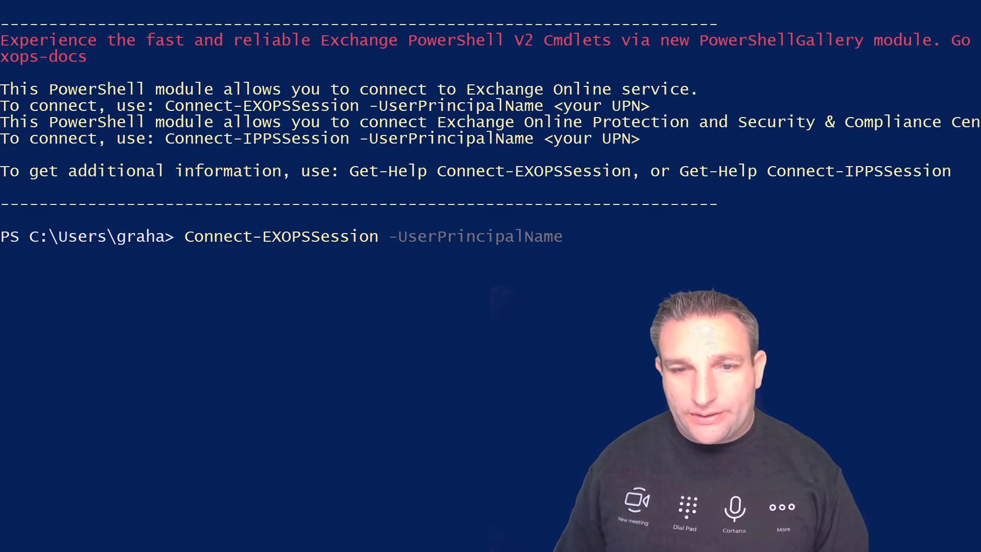
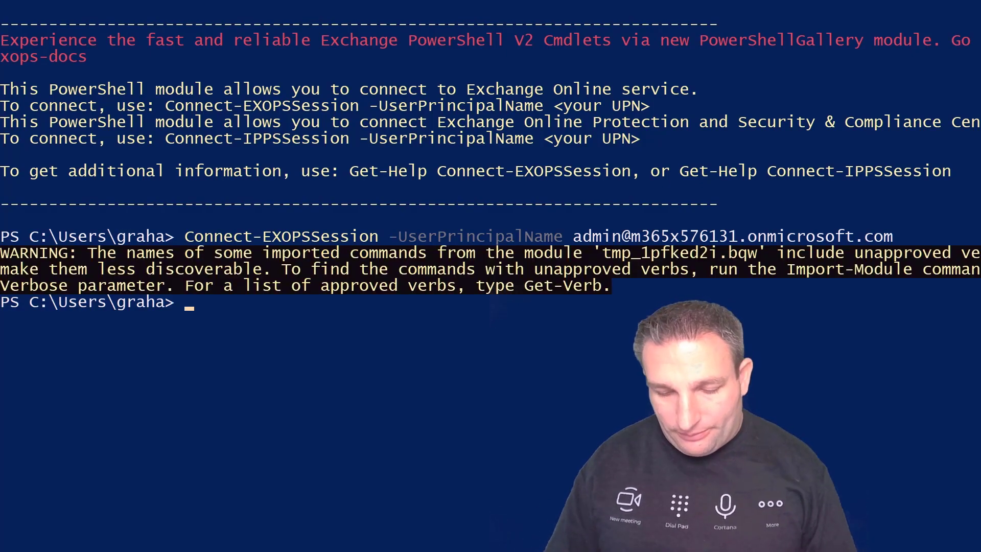
Run Set-CalendarProcessing on bananas to delete attachments, keep comments and subject, process external meetings, then paste a check
key(ctrl+v)
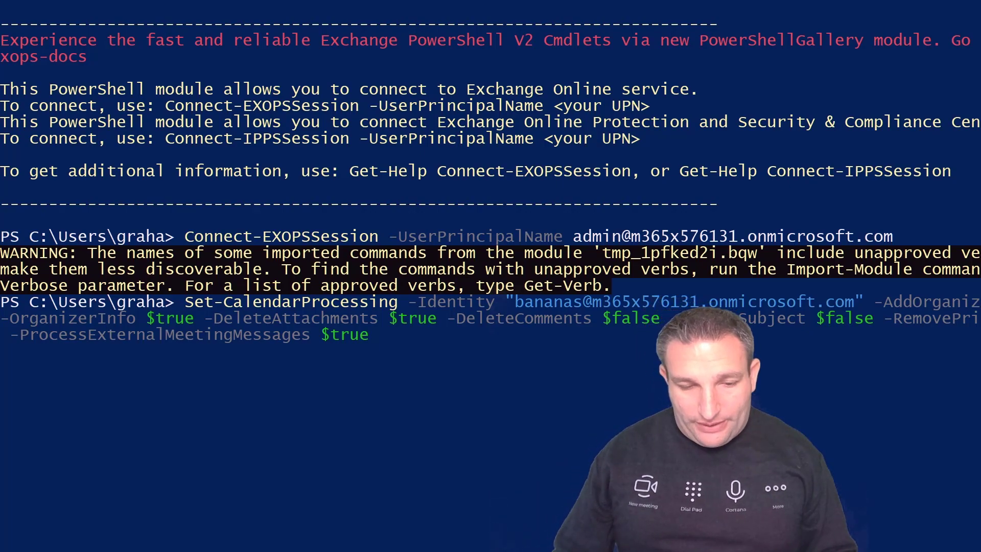
key(Return)
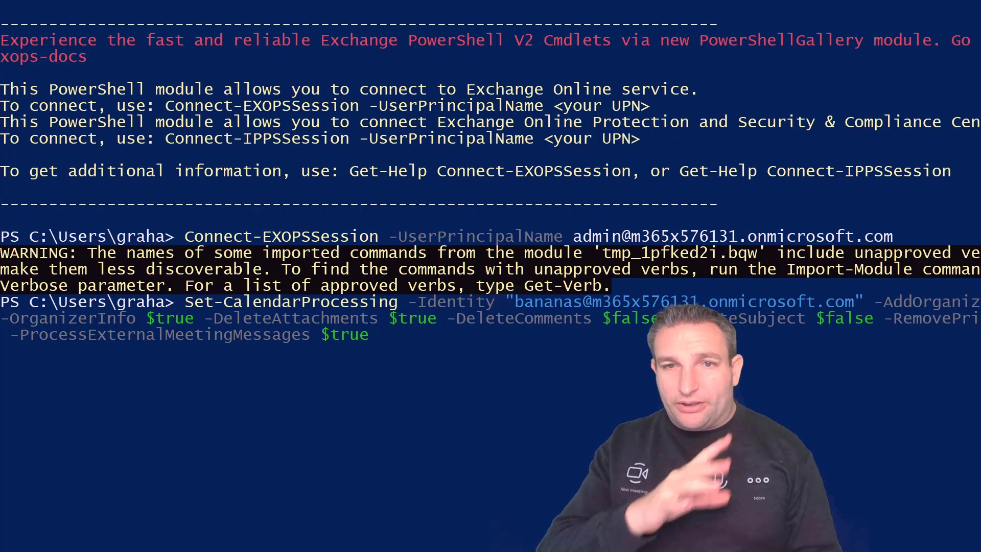
key(ctrl+v)
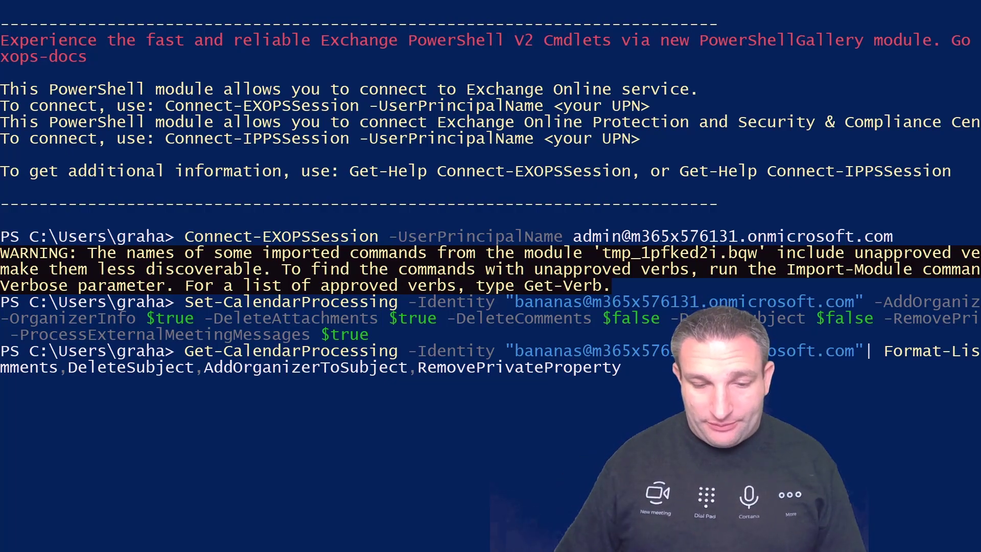
Run Get-CalendarProcessing on bananas to confirm comments and subjects are kept
key(Return)
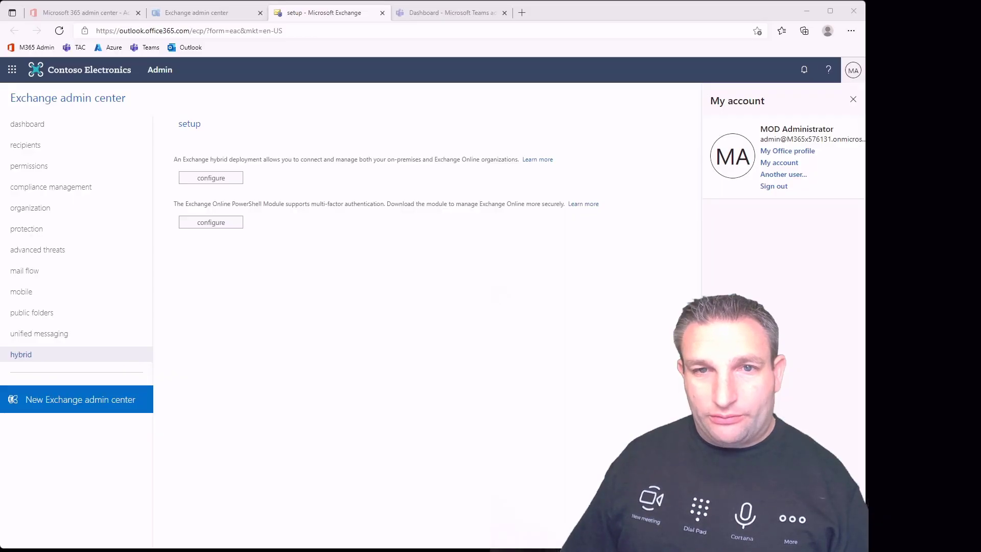
Search docs.microsoft.com for 'set-calendarprocessing commands' in a new browser tab
click(522, 13)
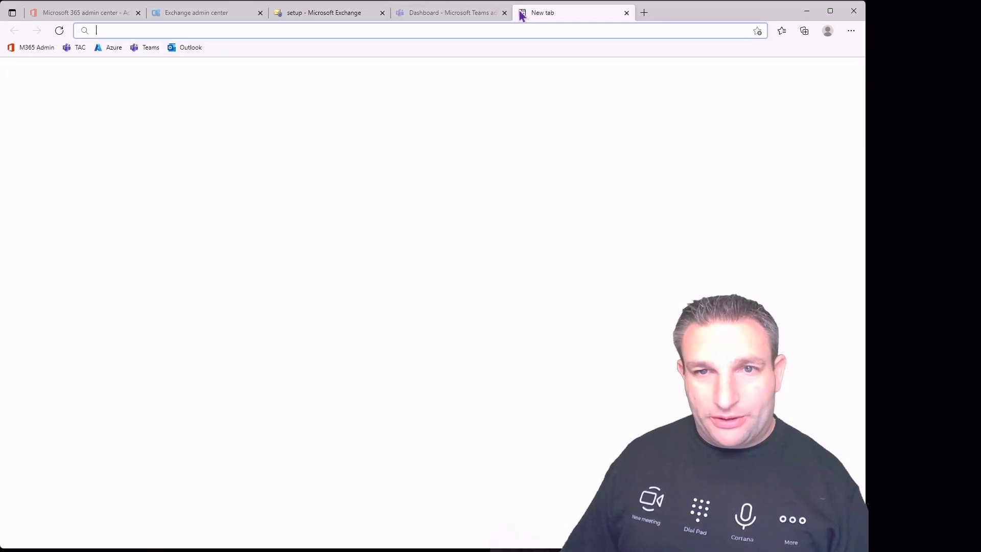
text(docs)
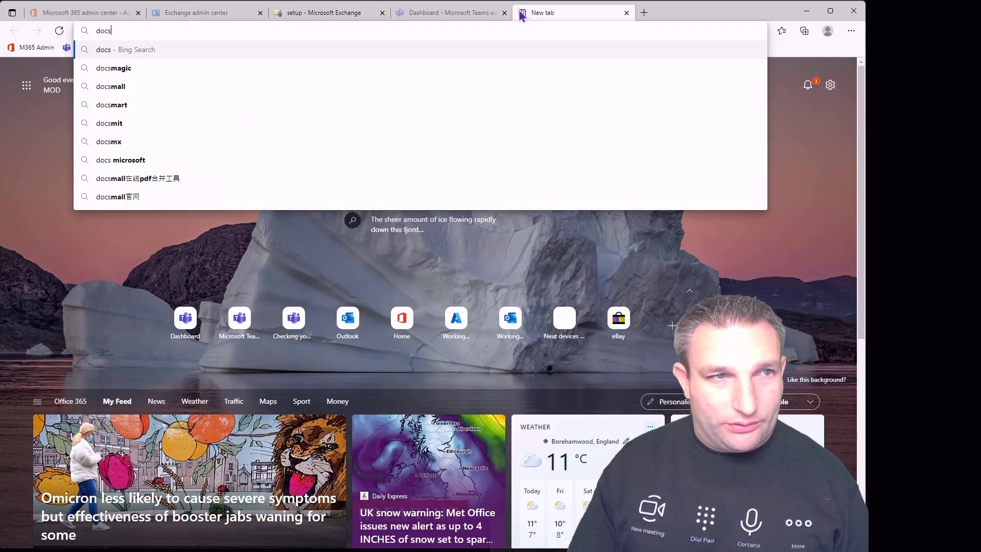
text(.microsoft.com)
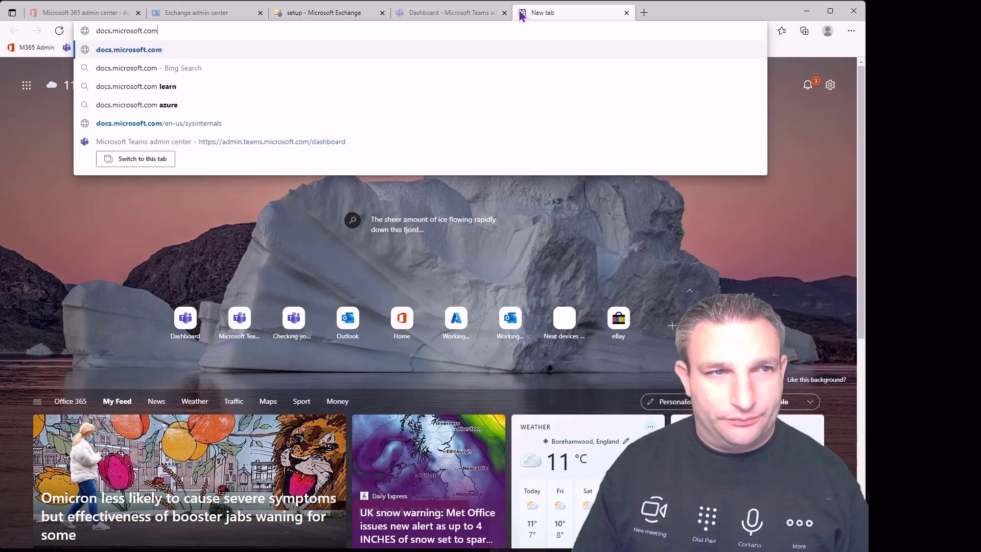
key(Return)
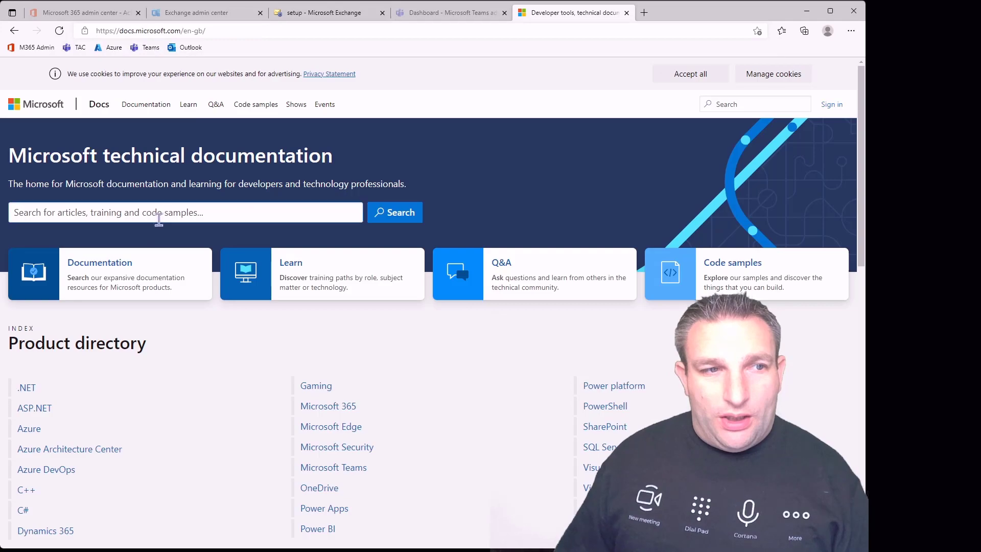
click(159, 217)
text(set-ca)
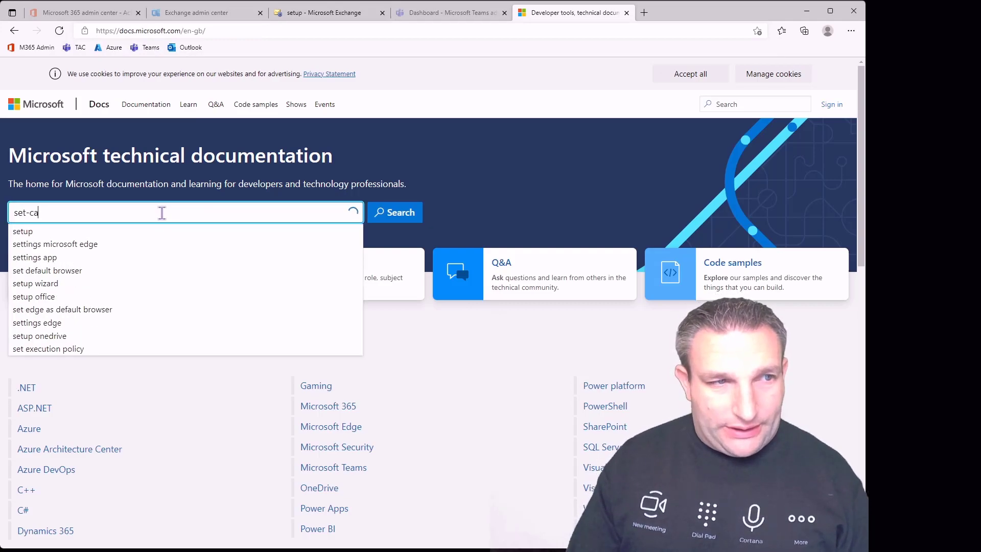
text(le)
key(Down)
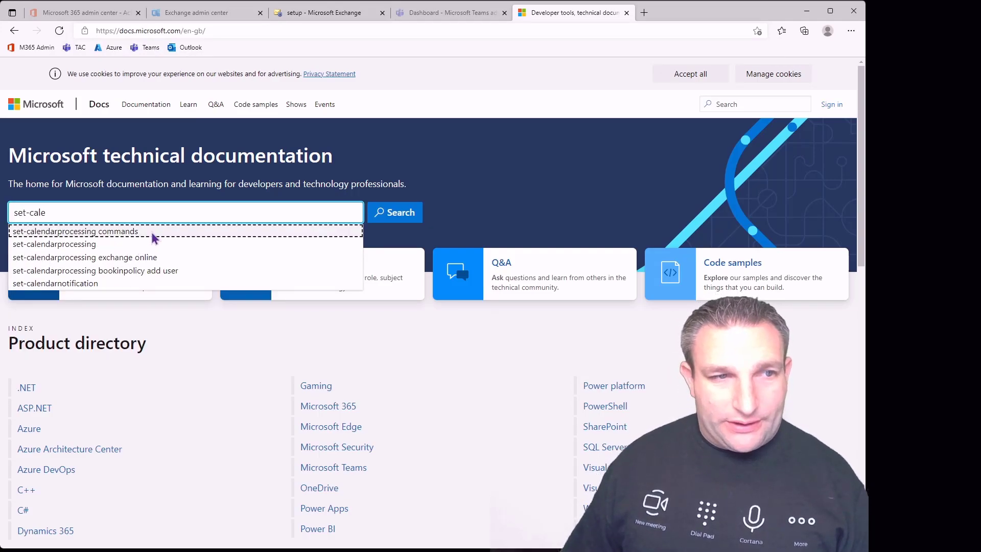
click(153, 233)
click(388, 213)
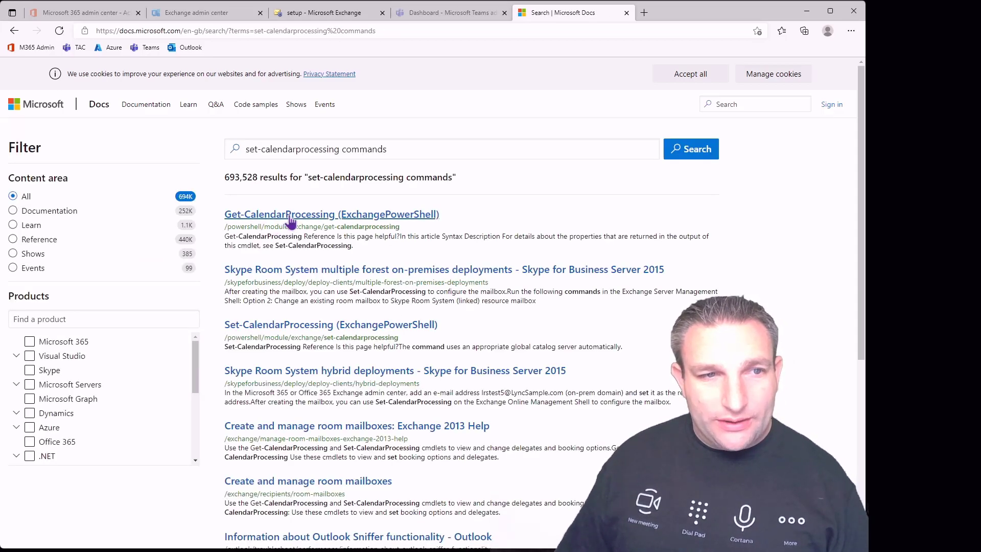
Open the Get-CalendarProcessing reference article and scroll through its parameters
click(289, 216)
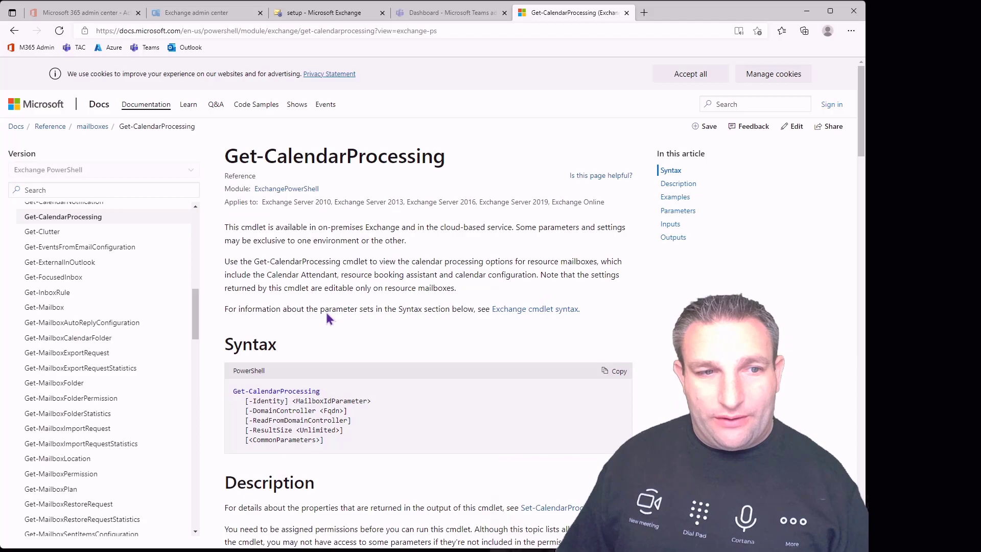
scroll(329, 319, down, 8)
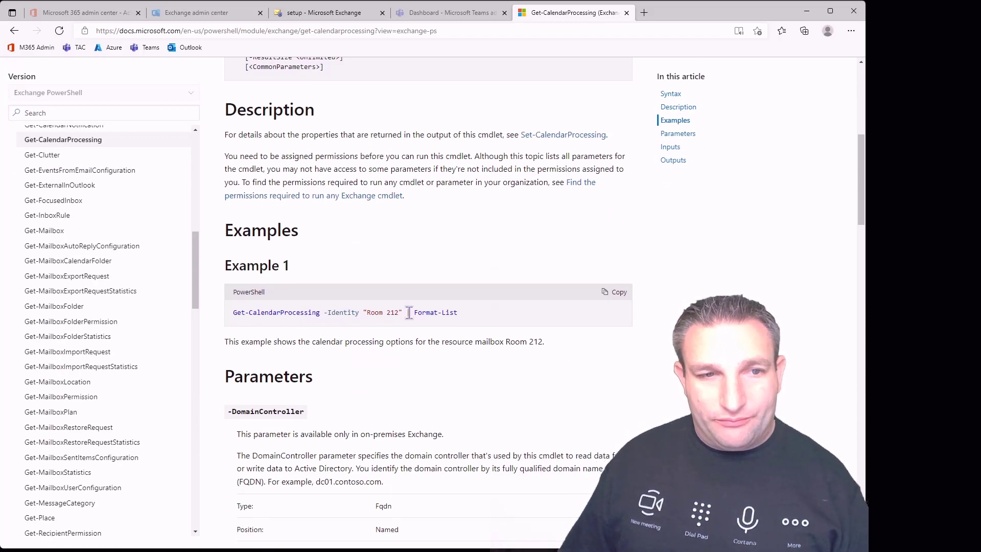
scroll(379, 317, down, 3)
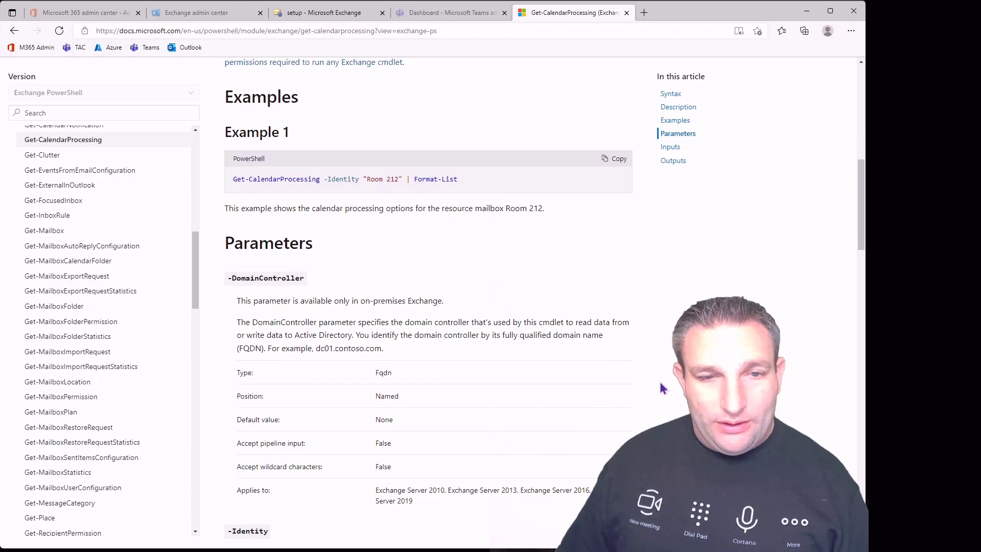
scroll(454, 331, down, 3)
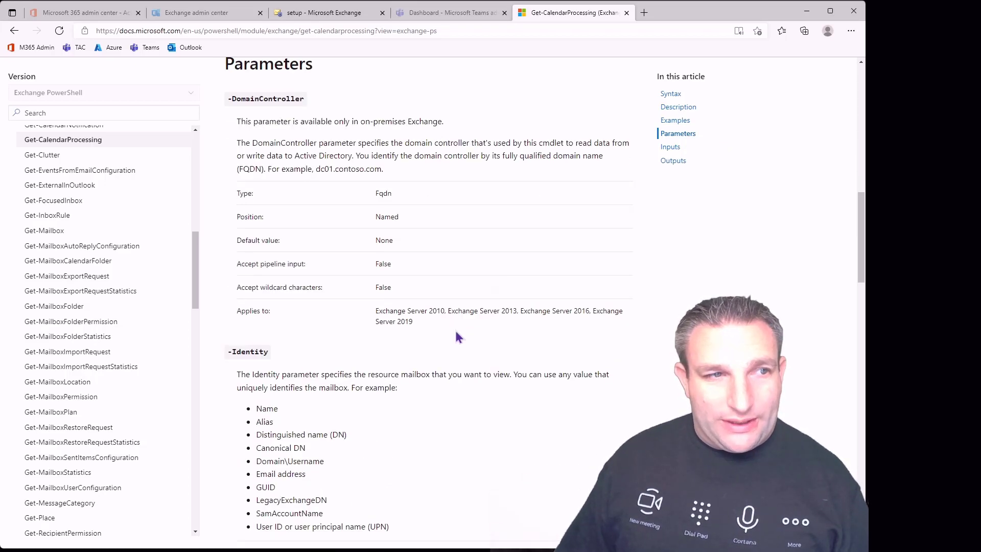
scroll(459, 337, down, 2)
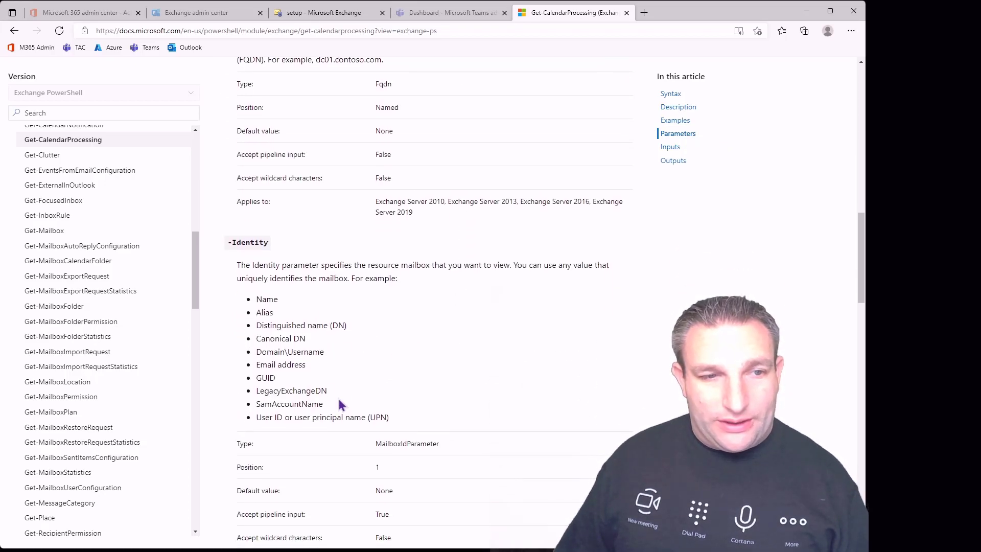
scroll(340, 401, down, 3)
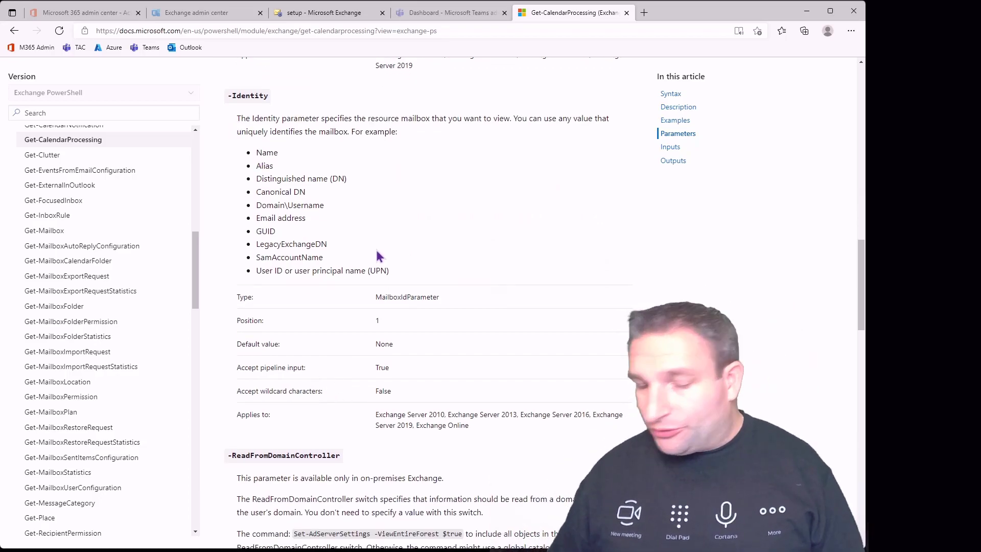
scroll(379, 255, down, 6)
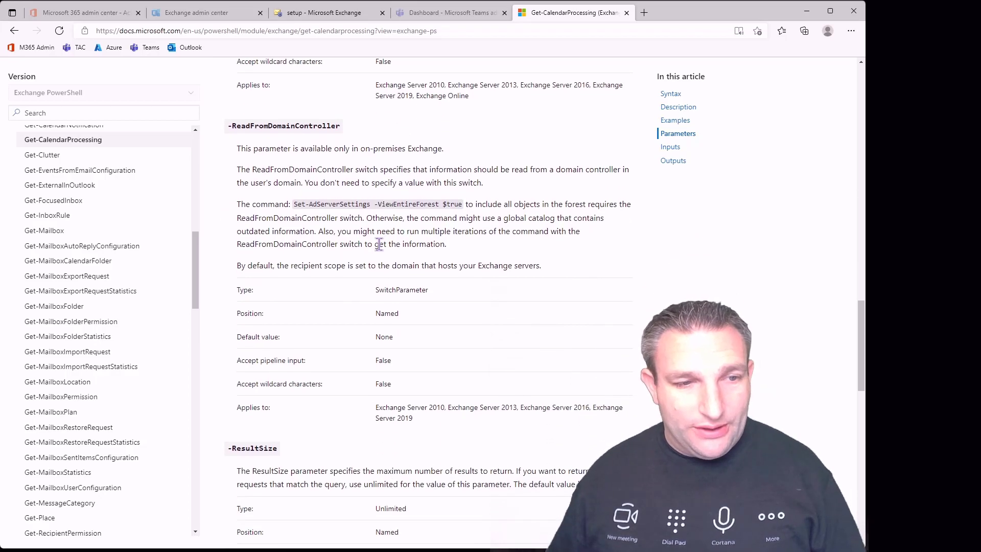
scroll(379, 243, down, 2)
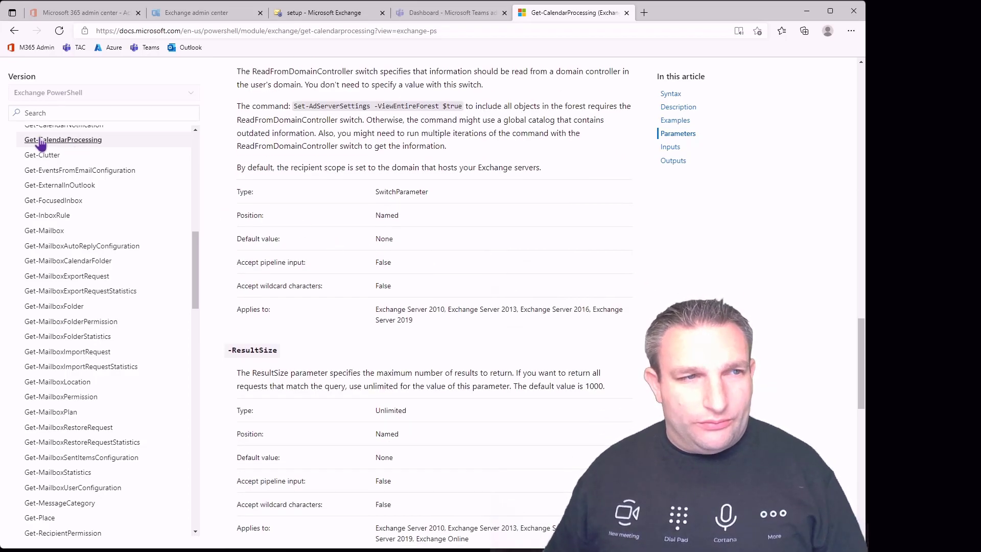
scroll(115, 313, down, 8)
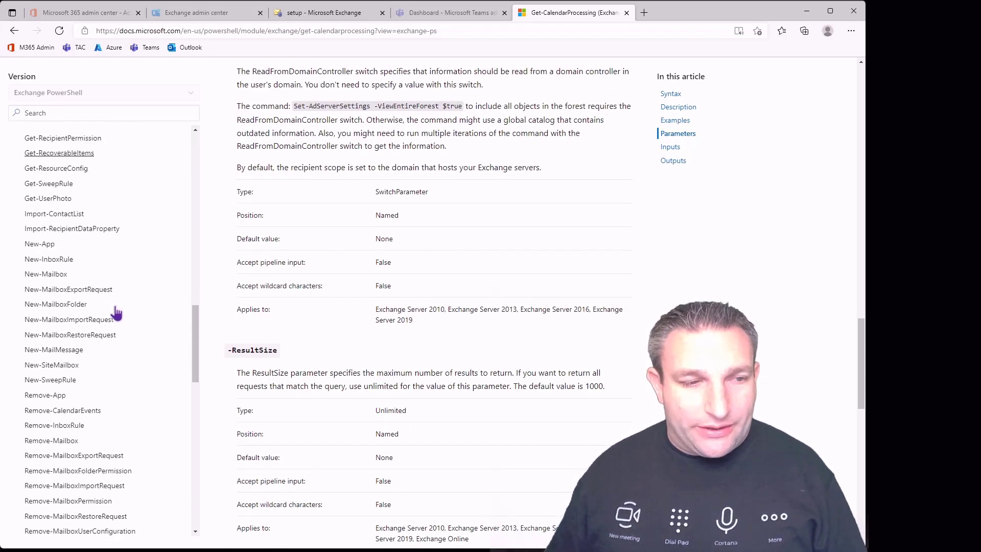
scroll(116, 313, down, 9)
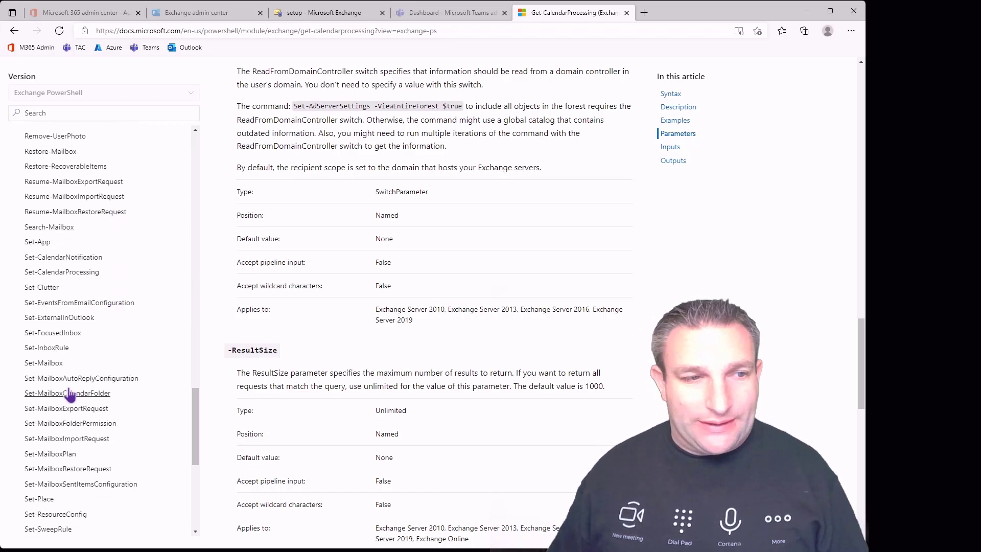
Open the Set-CalendarProcessing reference and read through its Syntax, Examples and Parameters sections
click(70, 278)
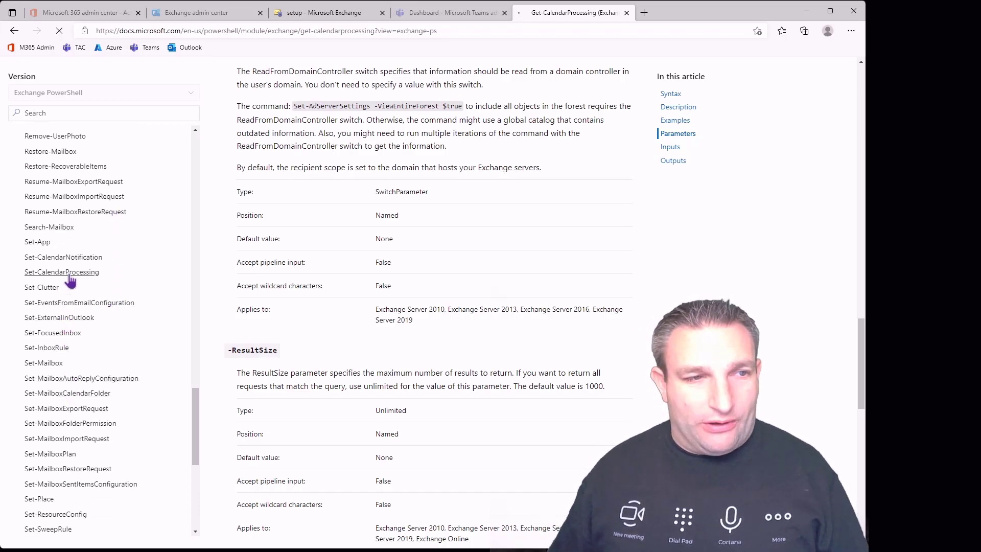
scroll(384, 327, down, 4)
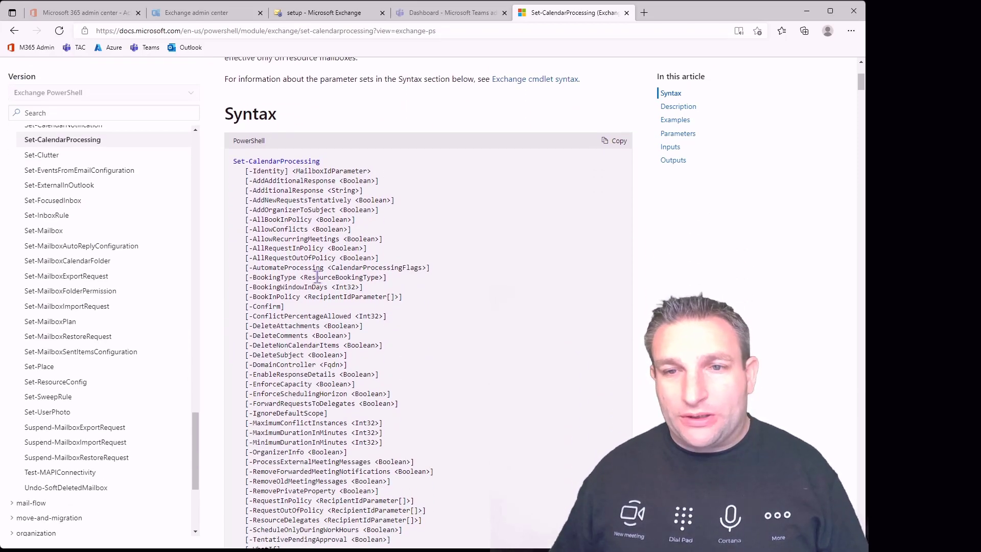
scroll(318, 277, down, 3)
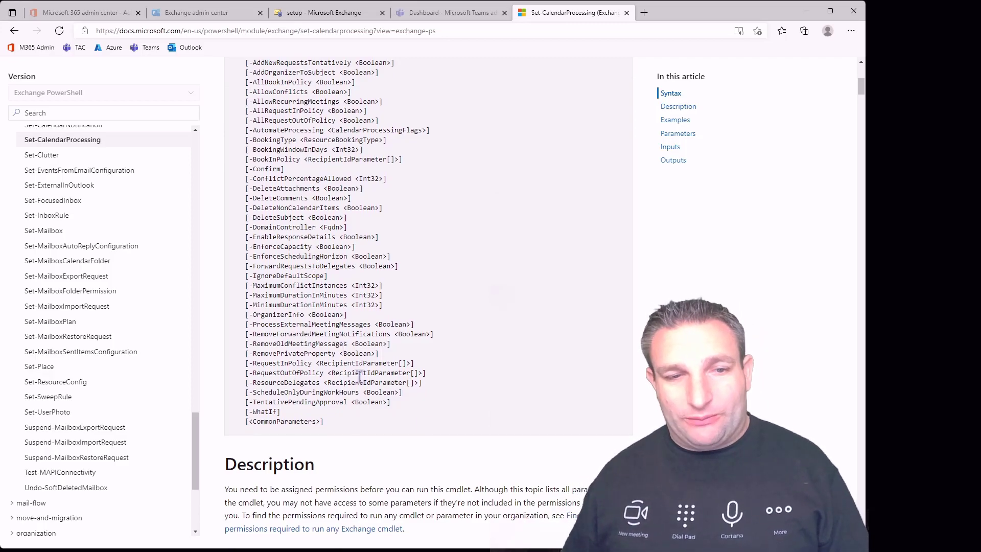
scroll(437, 421, down, 8)
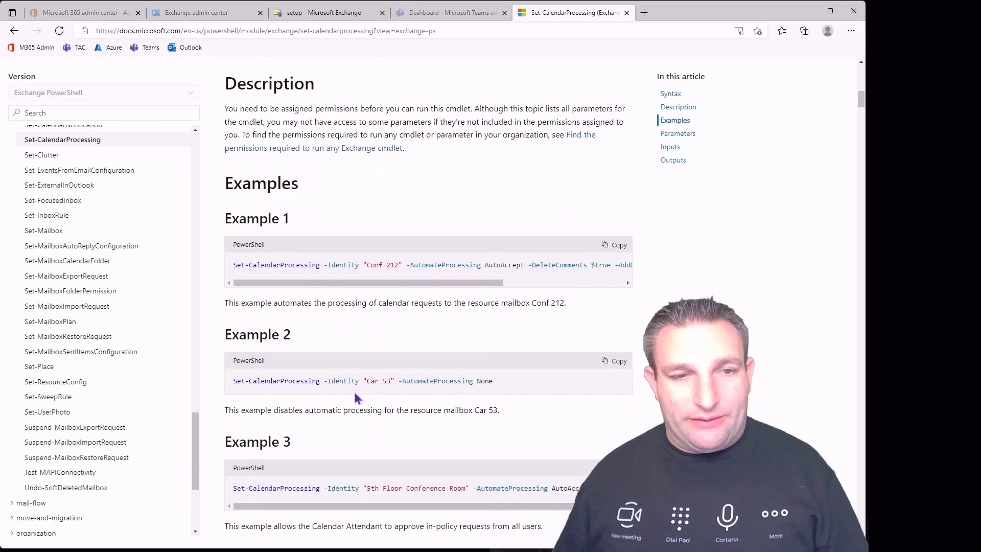
scroll(320, 401, down, 7)
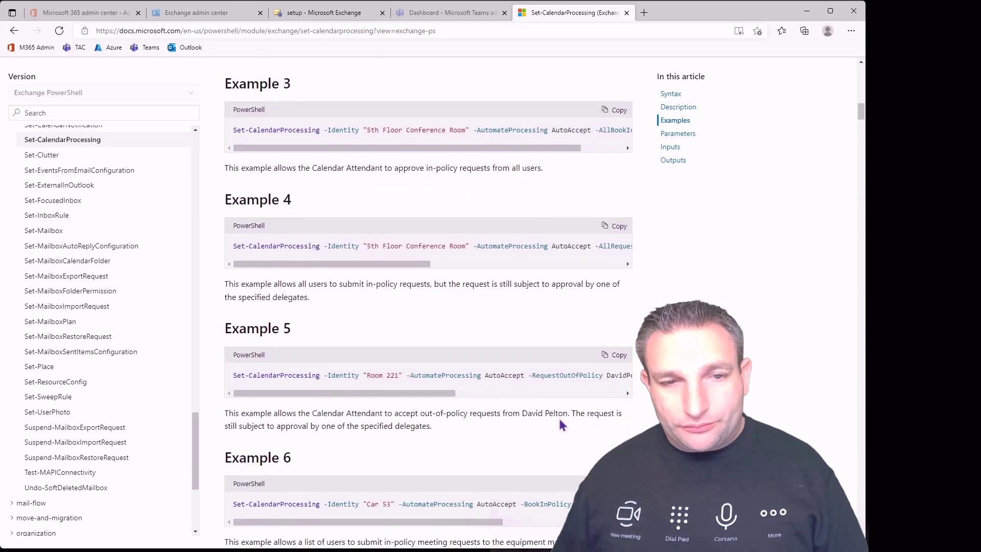
scroll(549, 434, down, 3)
scroll(550, 438, down, 2)
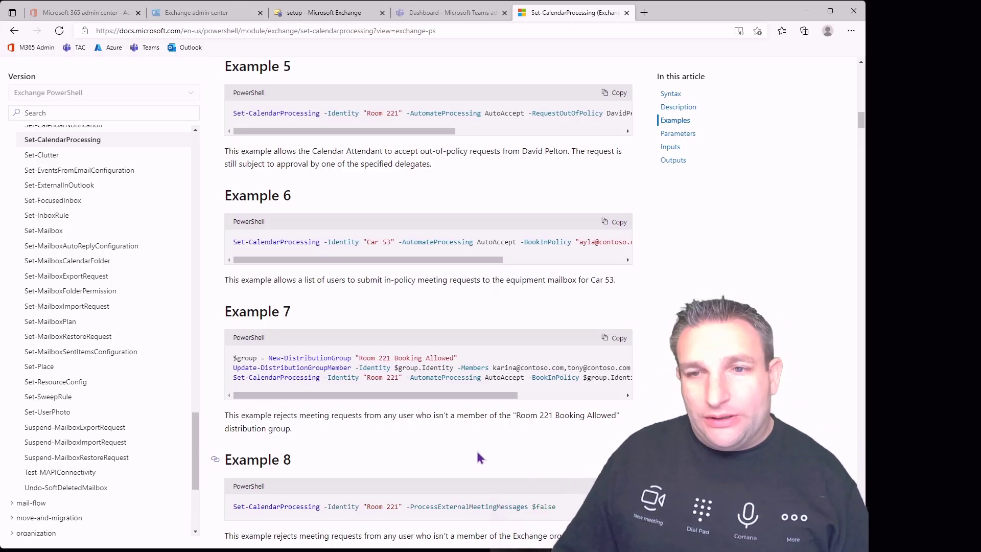
scroll(478, 453, down, 8)
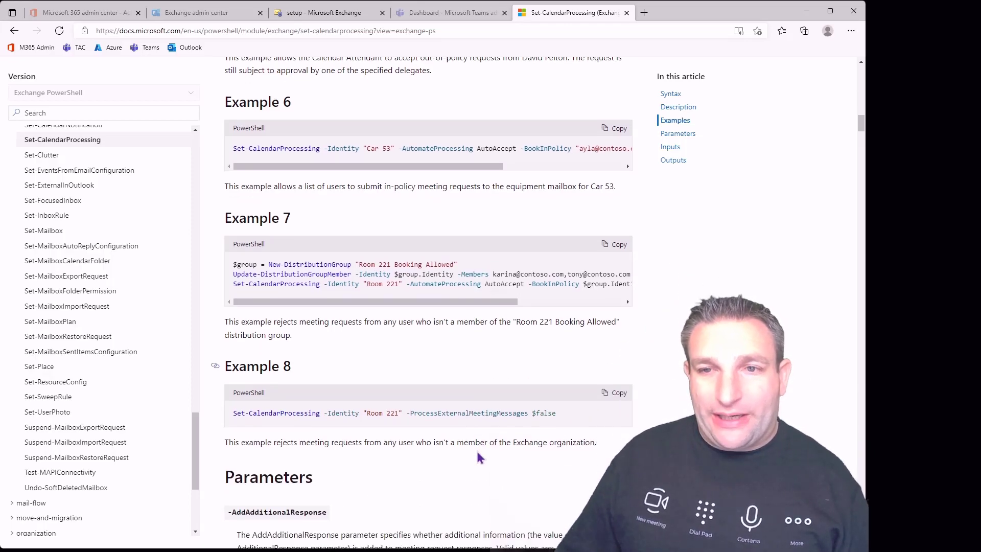
scroll(478, 457, down, 5)
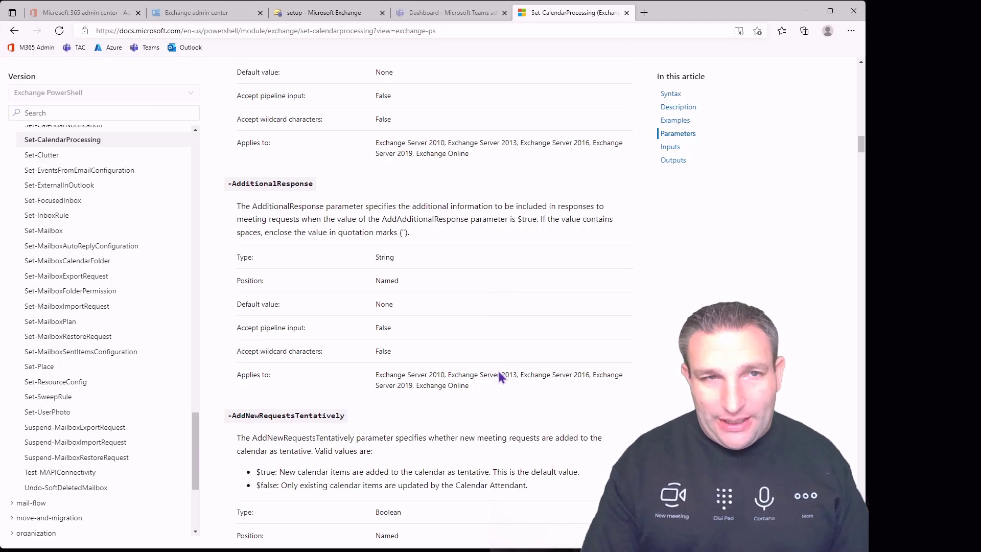
Load microsoft.com/devicelogin in a new Edge tab
key(ctrl+t)
text(microso)
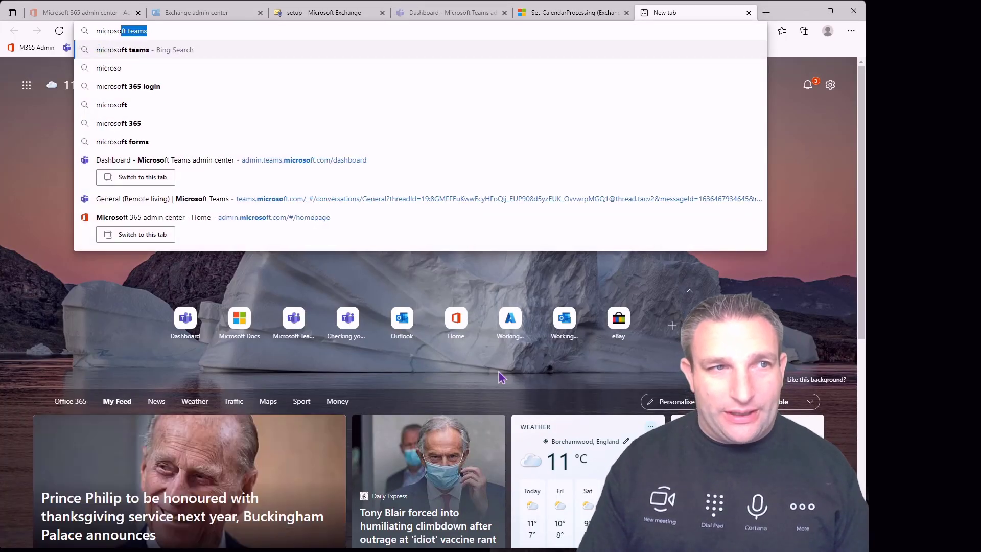
text(ft.com/devic)
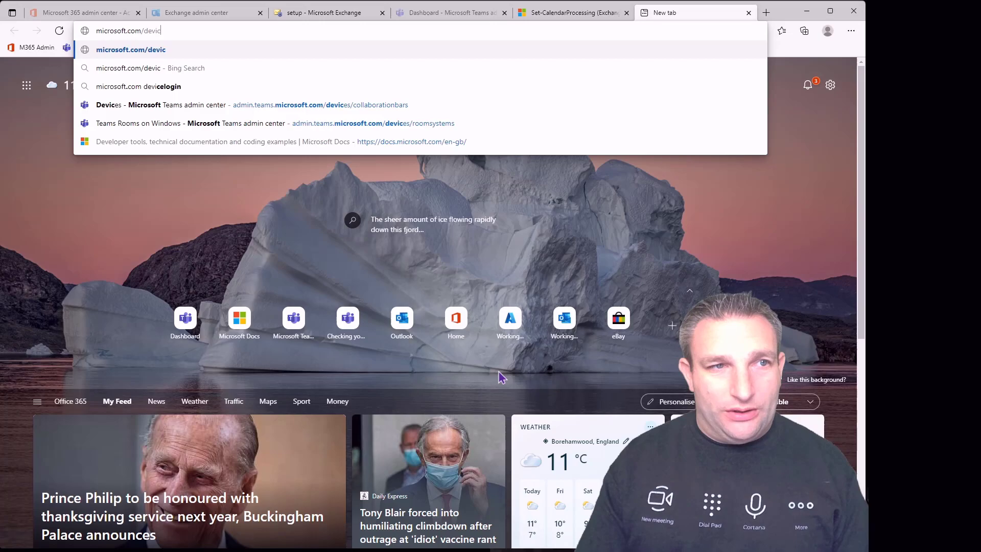
text(elogin)
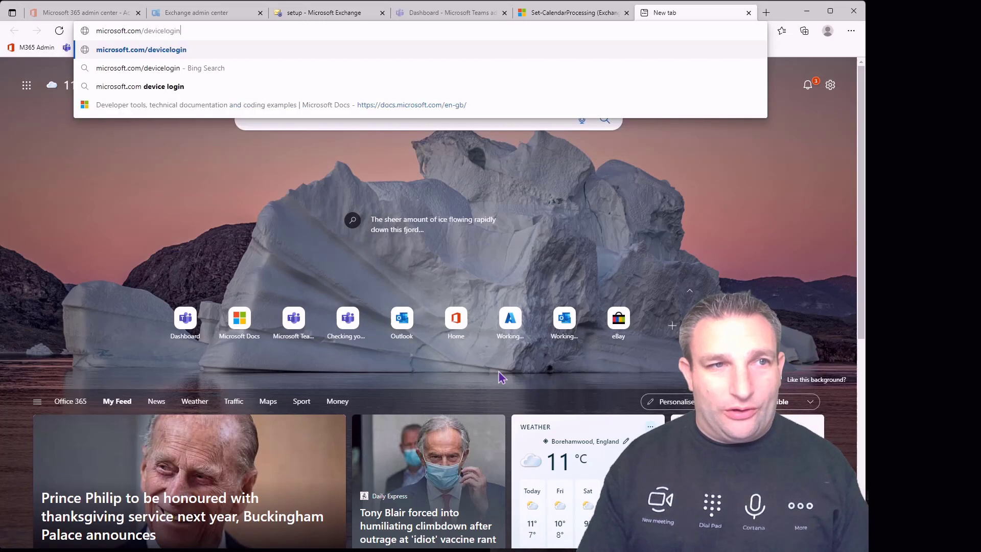
key(Return)
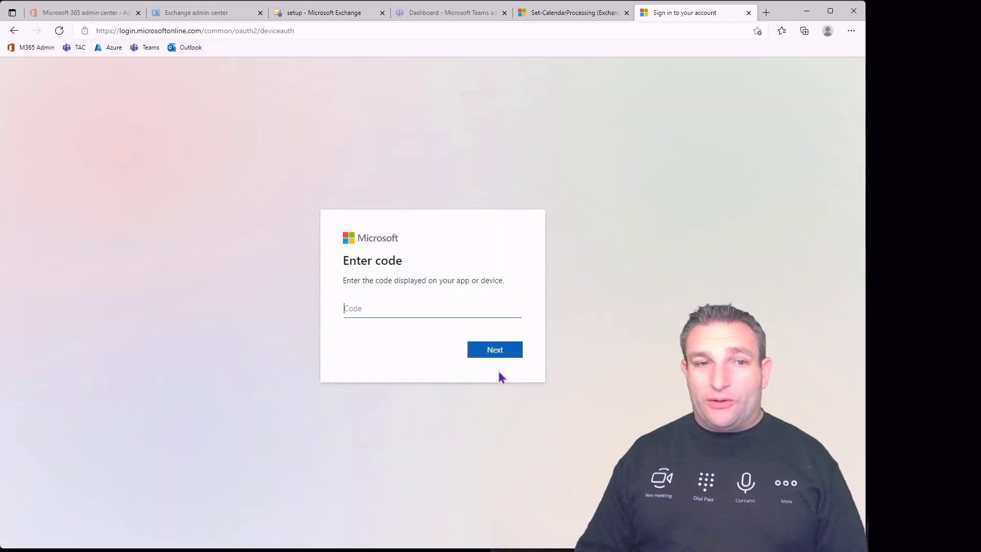